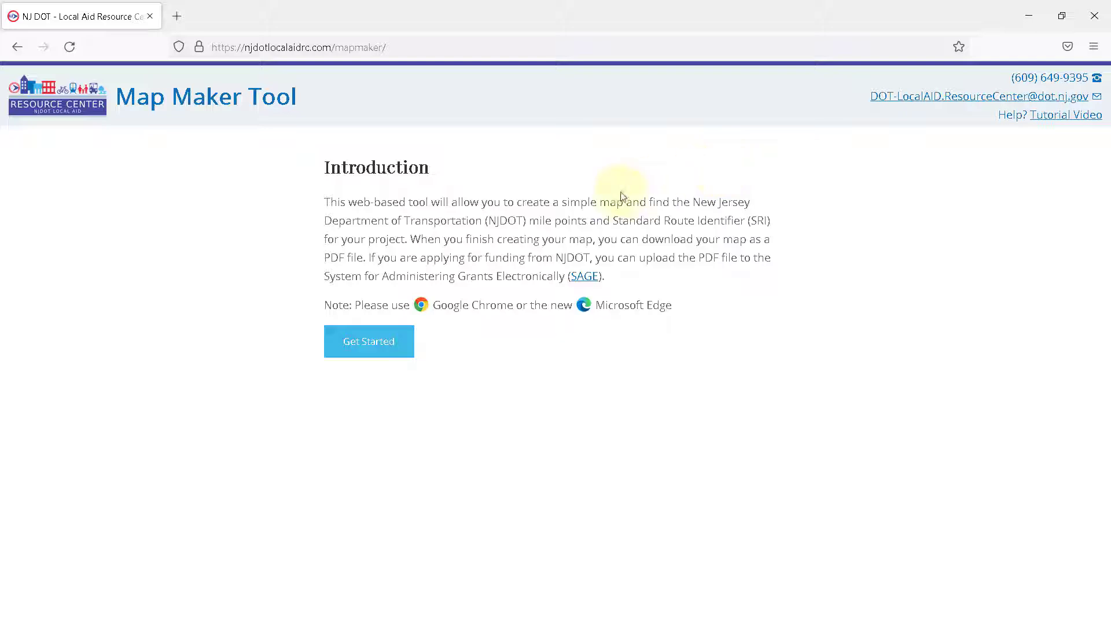
# Step: Create a new map for Cape May county, Ocean City municipality, with the project name "Ocean City Bikeway Improvement Program, Phase 1"
pyautogui.click(384, 342)
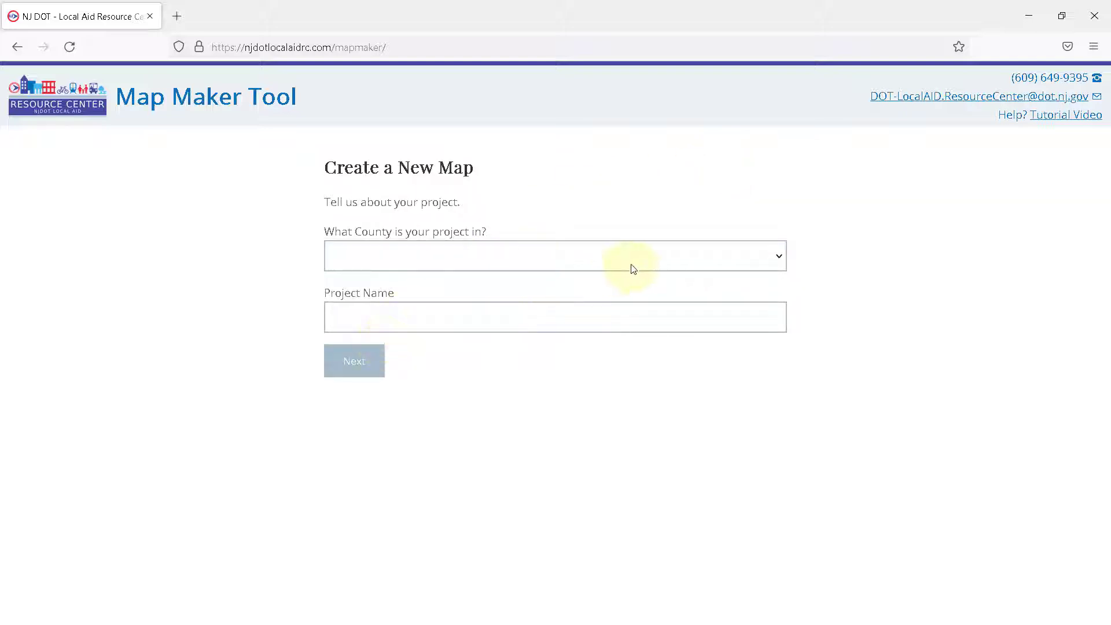
pyautogui.click(774, 261)
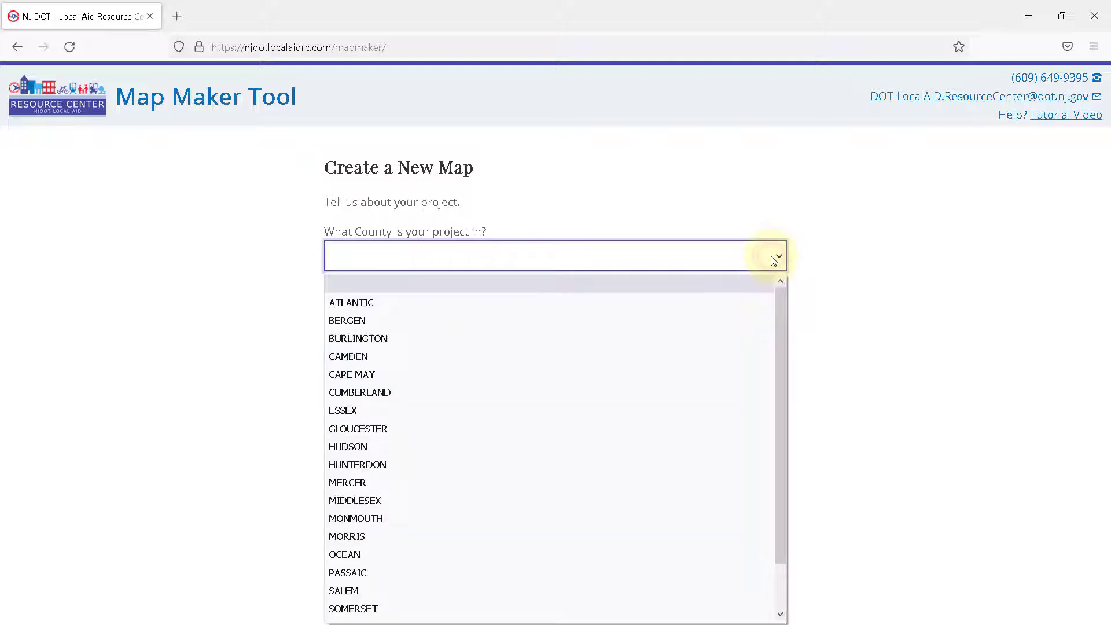
pyautogui.click(366, 375)
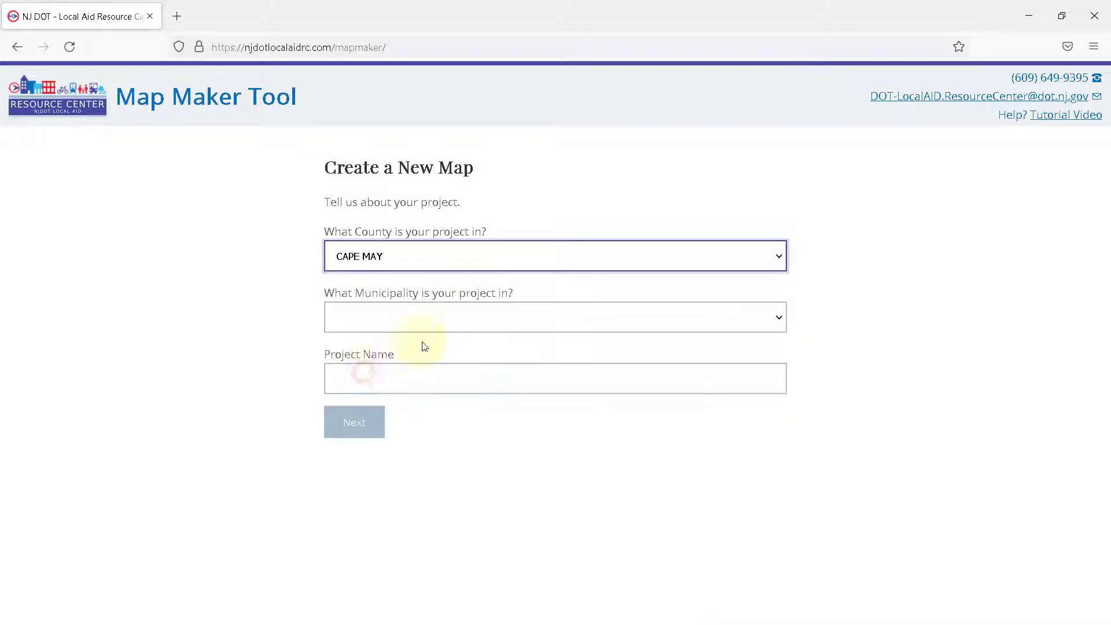
pyautogui.click(499, 322)
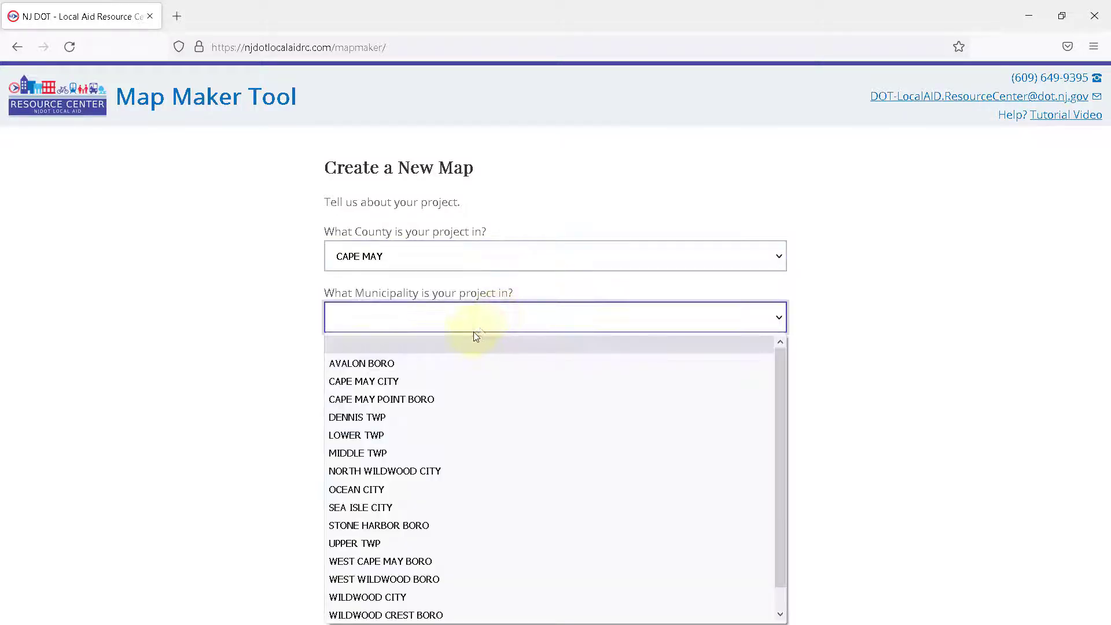
pyautogui.click(375, 489)
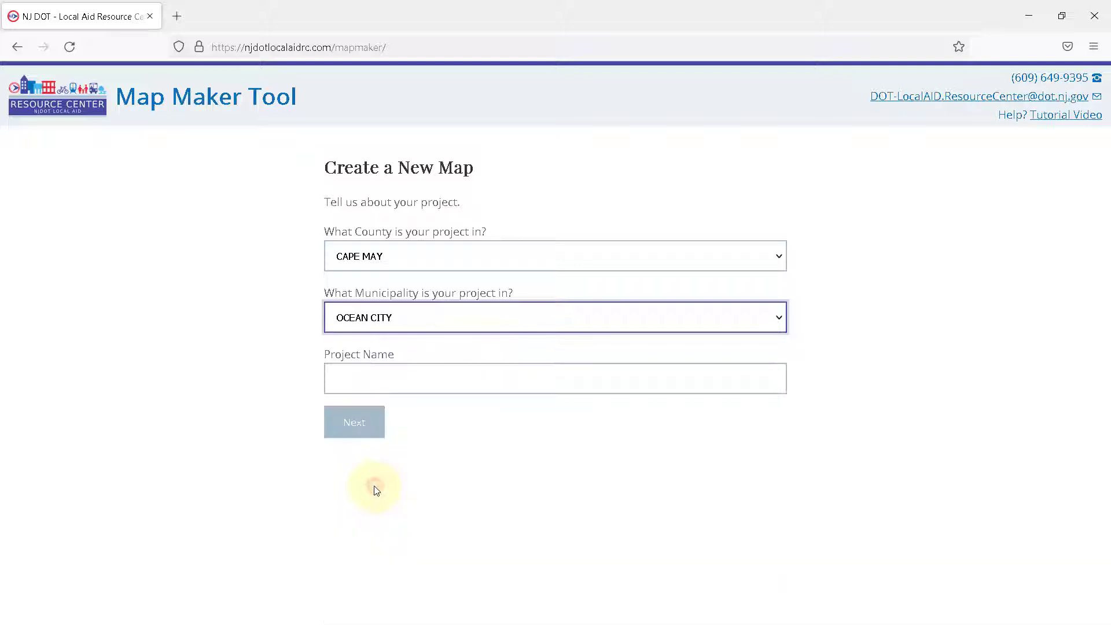
pyautogui.click(459, 378)
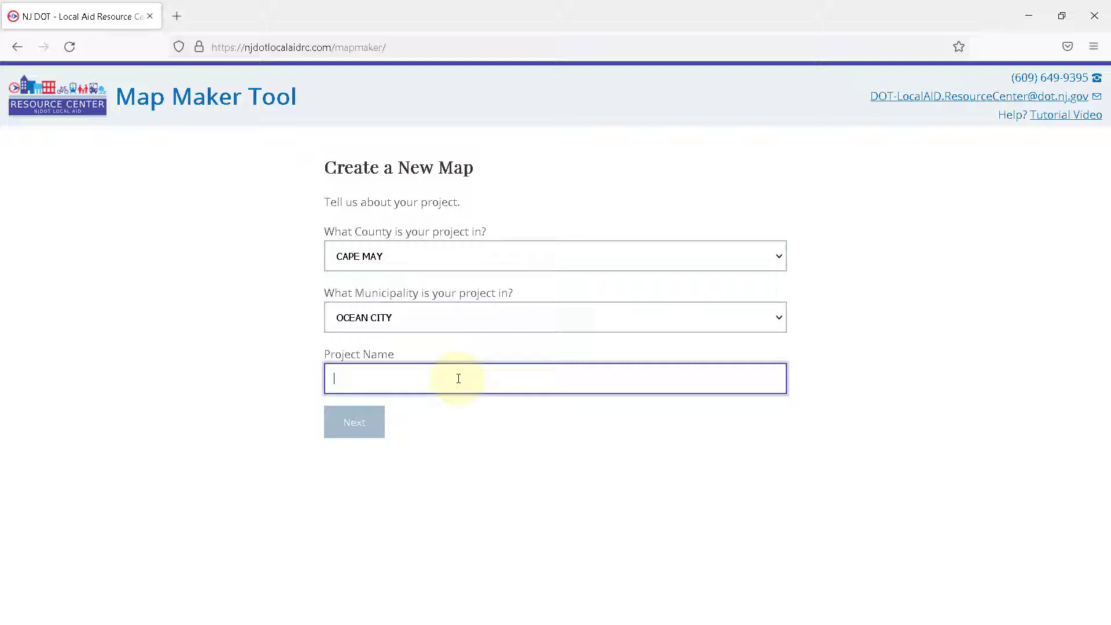
pyautogui.write('Ocean City Bikeway Improvement Program, Phase 1')
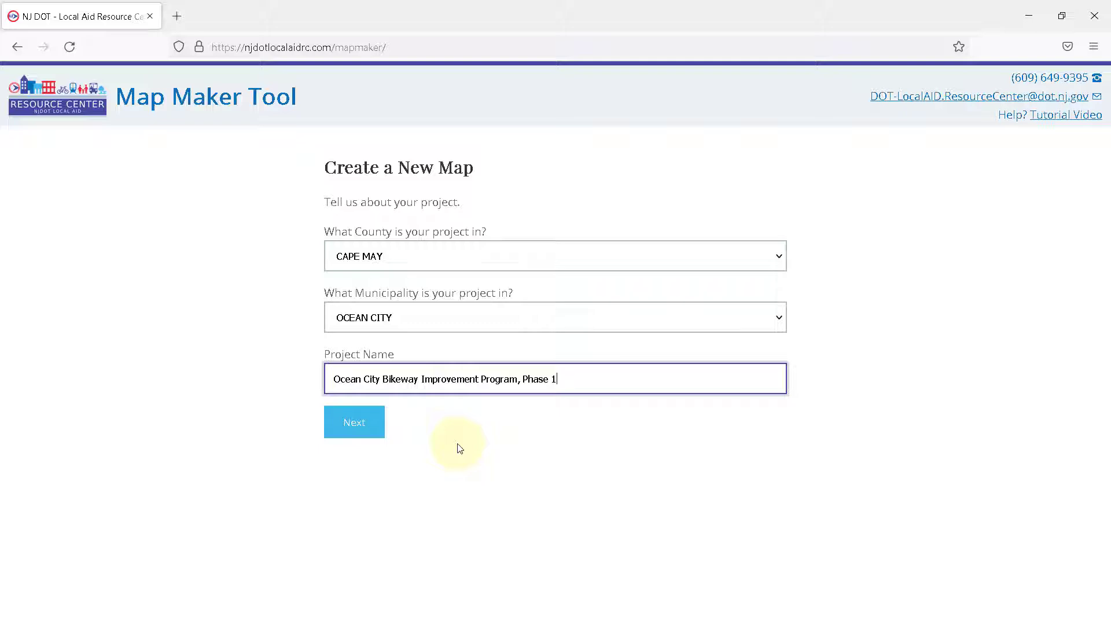
pyautogui.click(363, 433)
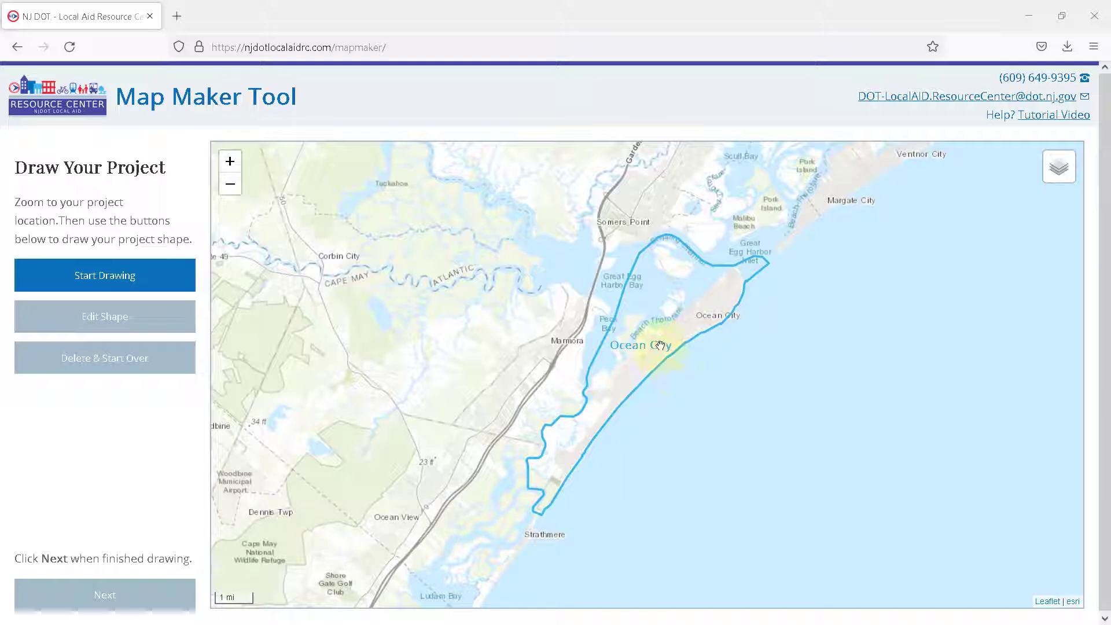
# Step: Bring the Ocean City blocks around Central Avenue and E 16th Street into close view on the map
pyautogui.scroll(3, 663, 346)
pyautogui.scroll(1, 672, 342)
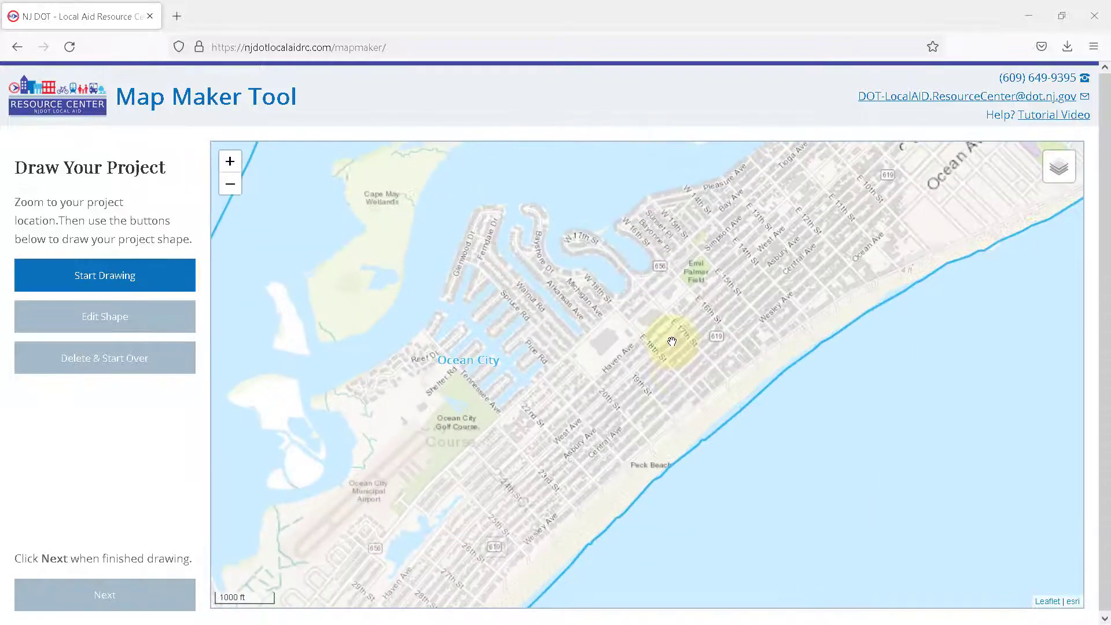
pyautogui.scroll(1, 686, 359)
pyautogui.scroll(1, 841, 283)
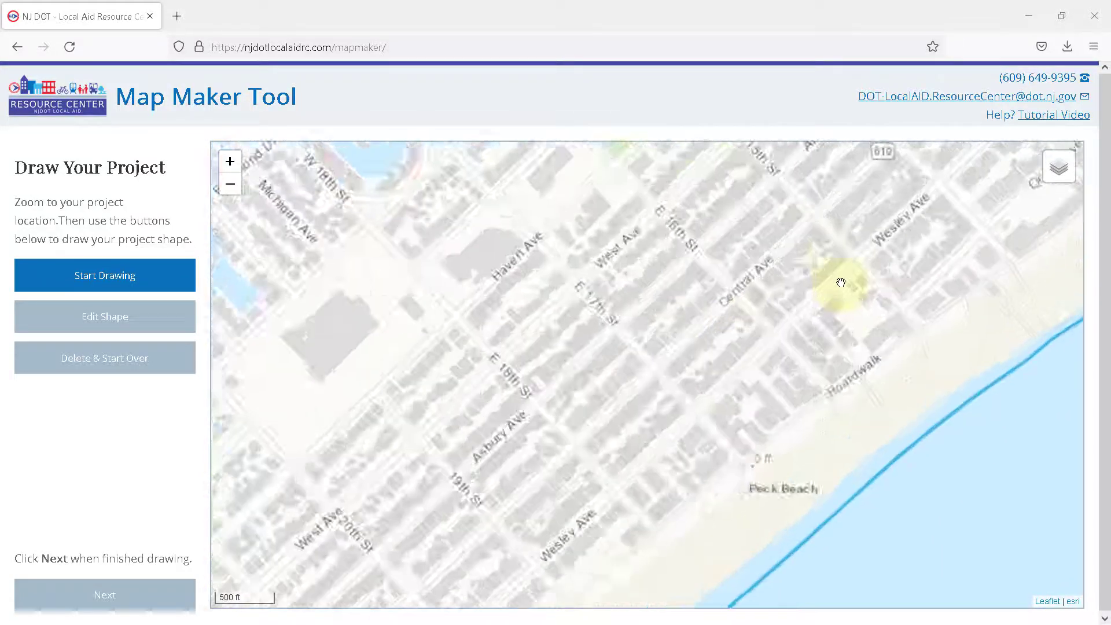
pyautogui.scroll(-1, 840, 282)
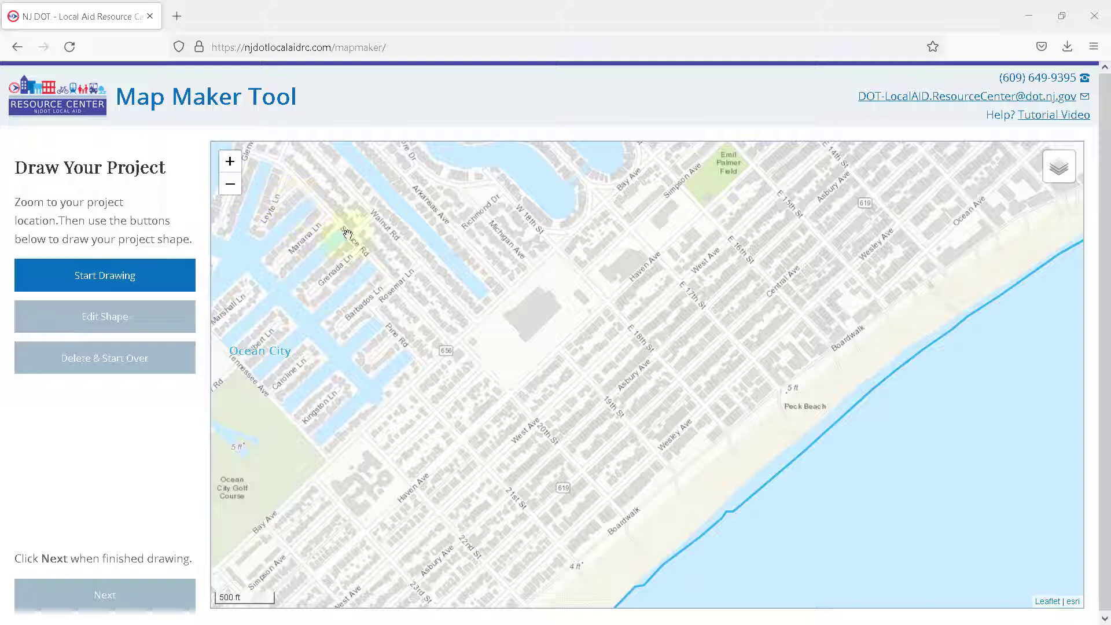
pyautogui.moveTo(808, 307); pyautogui.dragTo(658, 377)
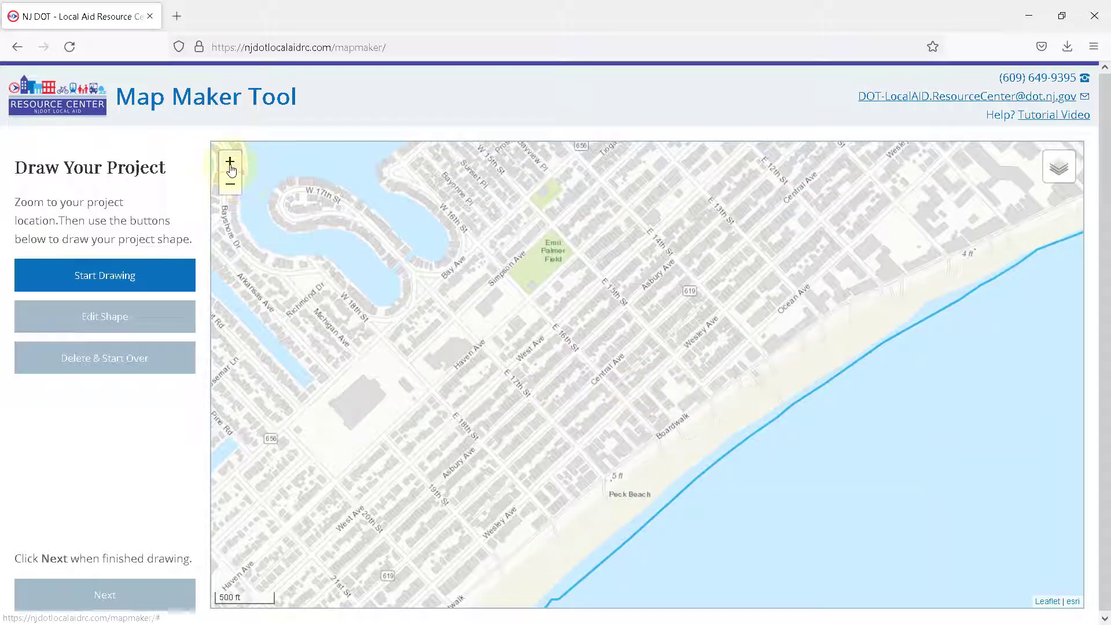
pyautogui.click(230, 166)
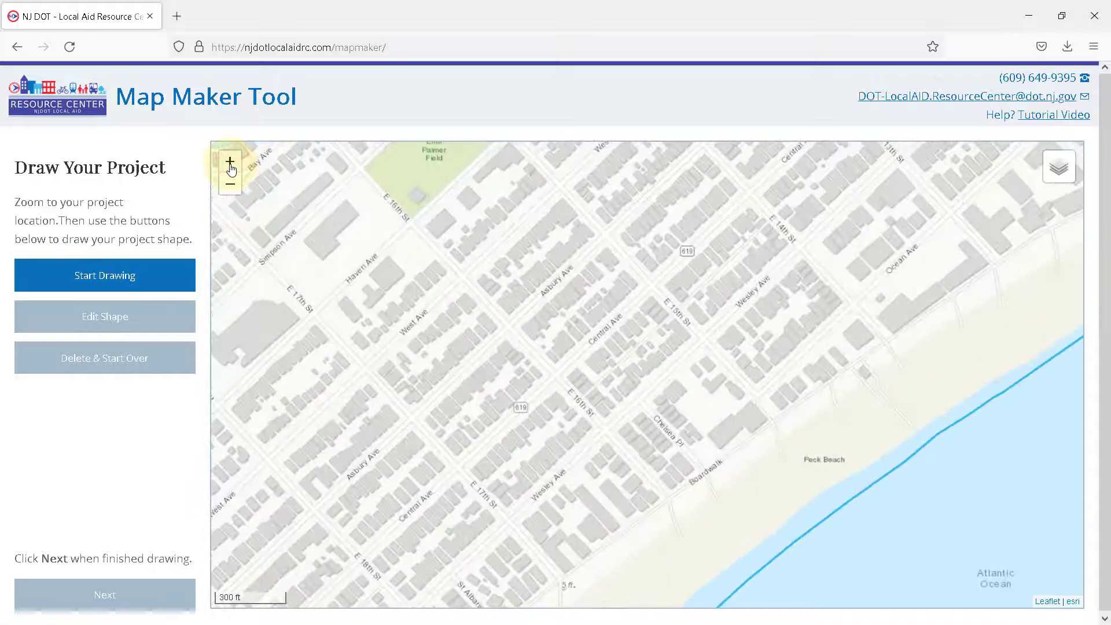
pyautogui.click(230, 166)
pyautogui.click(230, 187)
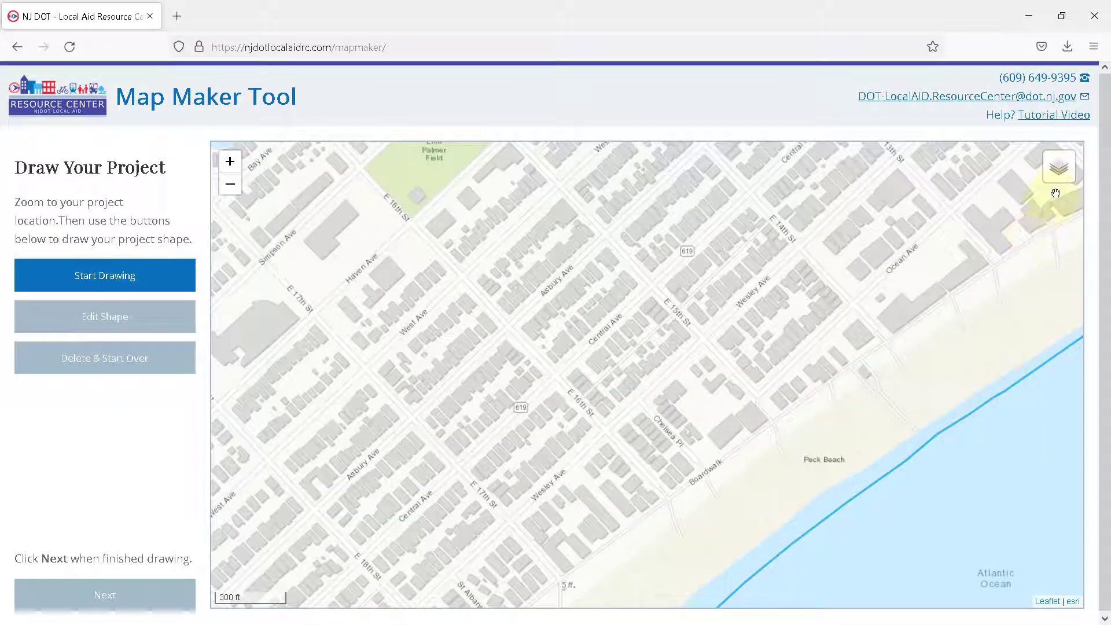
# Step: Try the Streets basemap and return to the Topographic one
pyautogui.moveTo(1056, 193)
pyautogui.click(1021, 168)
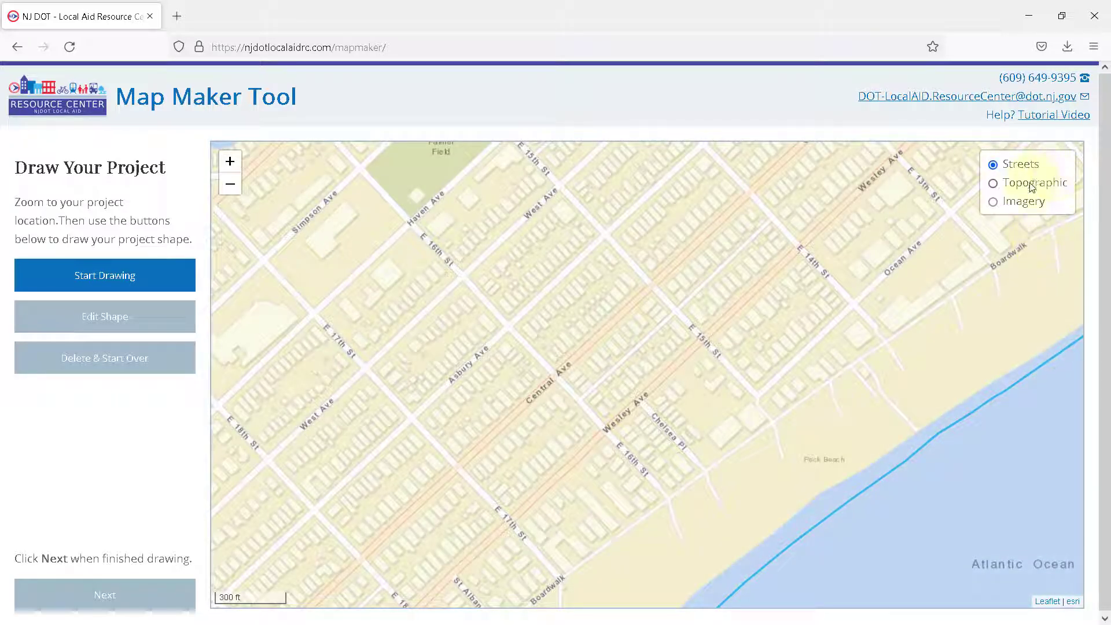
pyautogui.click(1028, 185)
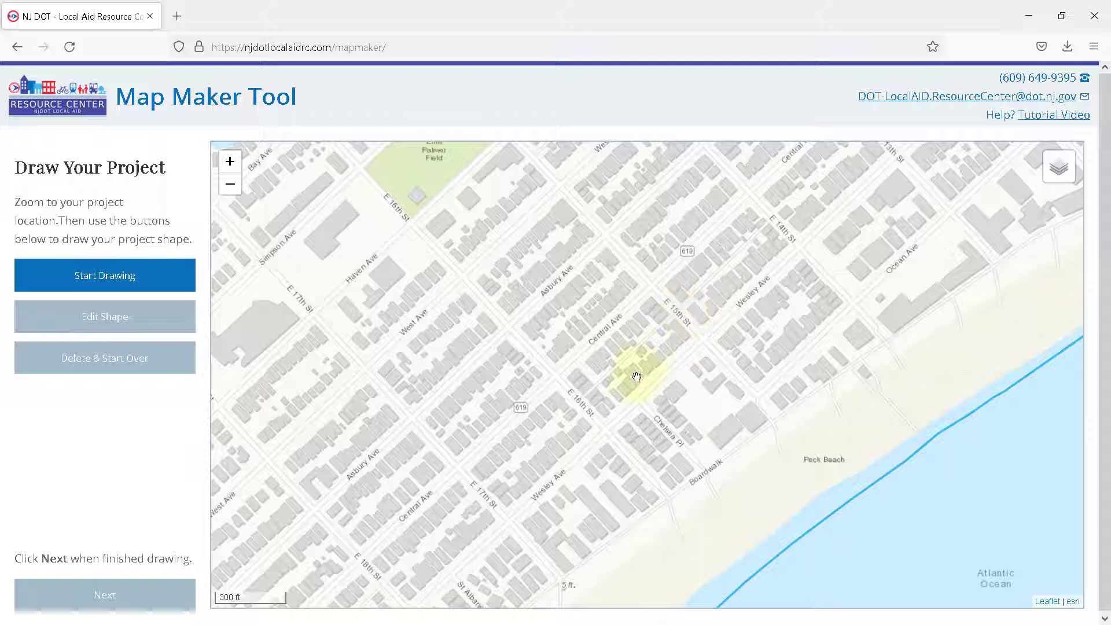
# Step: Draw a trial line along Central Avenue from E 17th to E 16th Street and on to Wesley Avenue, and delete it to start over
pyautogui.moveTo(633, 397); pyautogui.dragTo(651, 379)
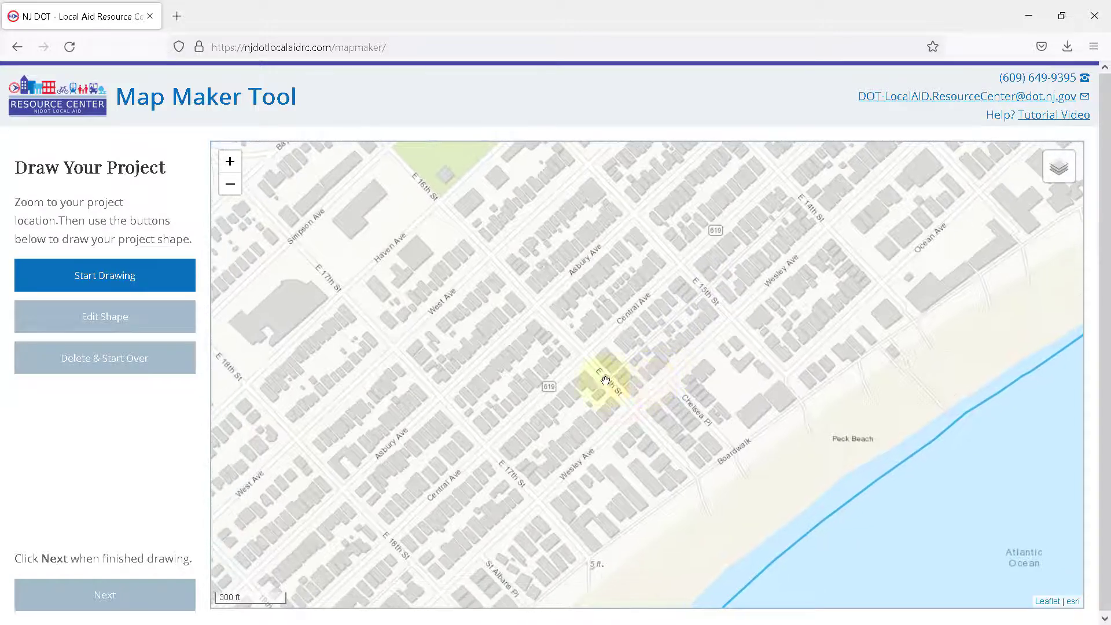
pyautogui.click(177, 288)
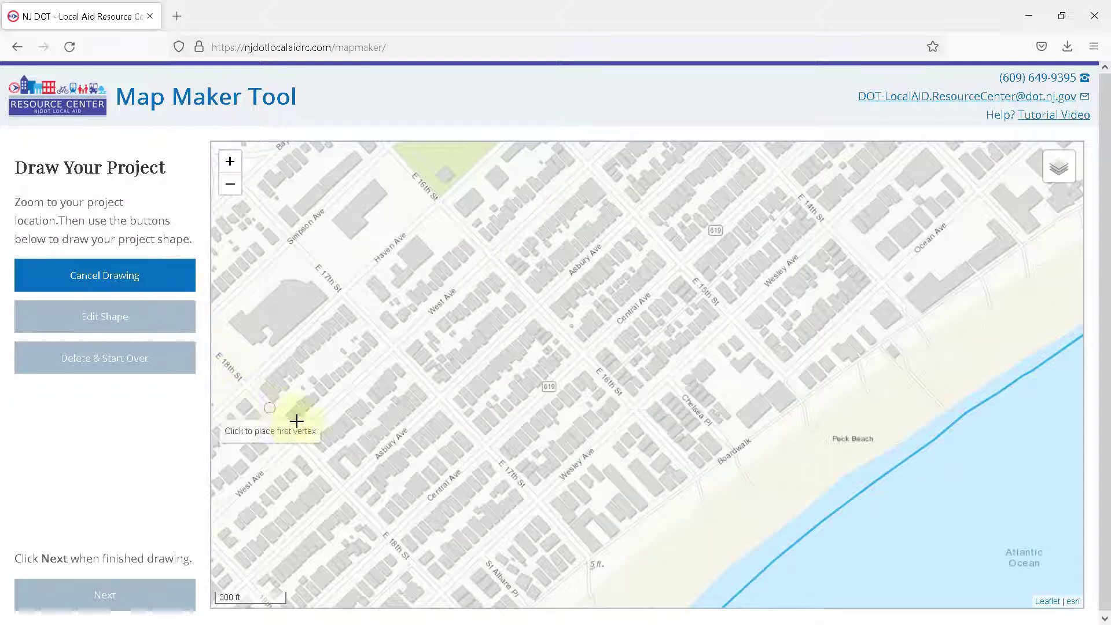
pyautogui.click(486, 447)
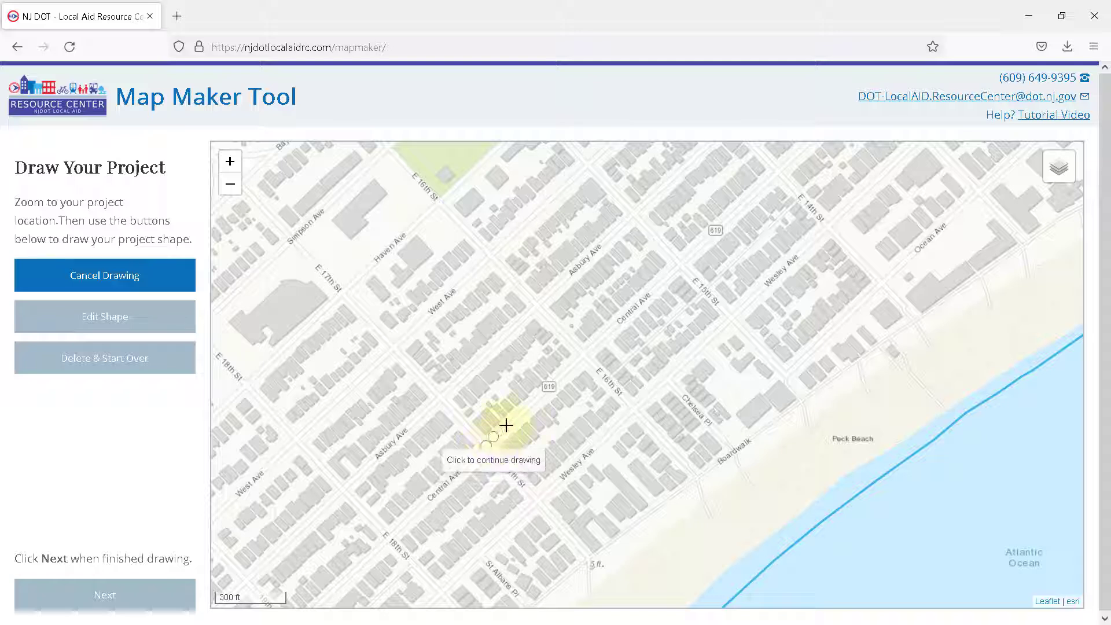
pyautogui.click(585, 355)
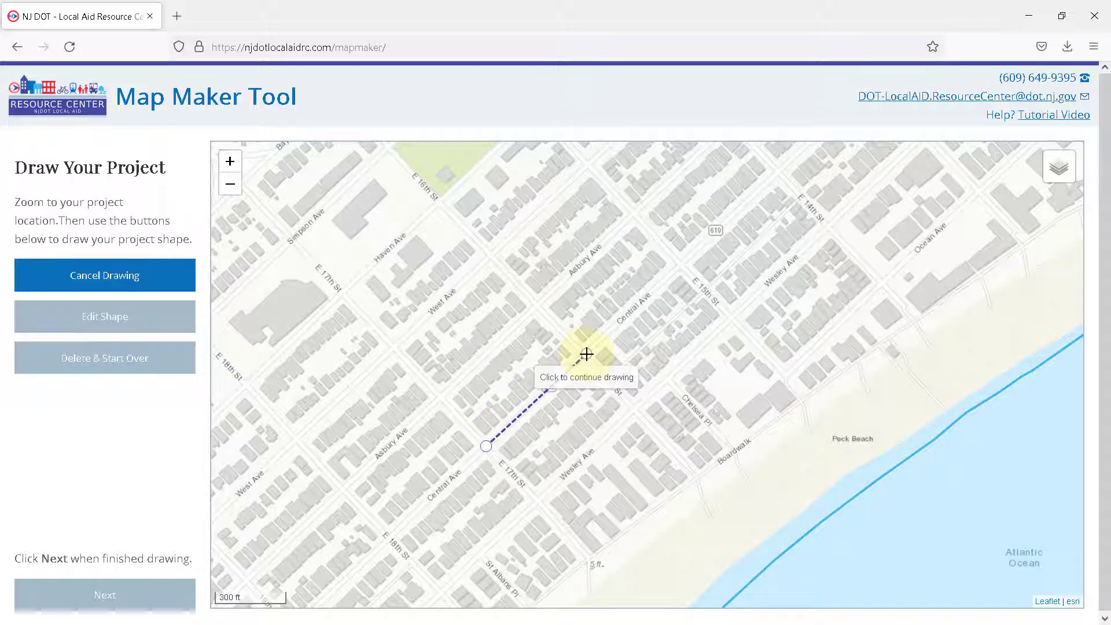
pyautogui.click(635, 409)
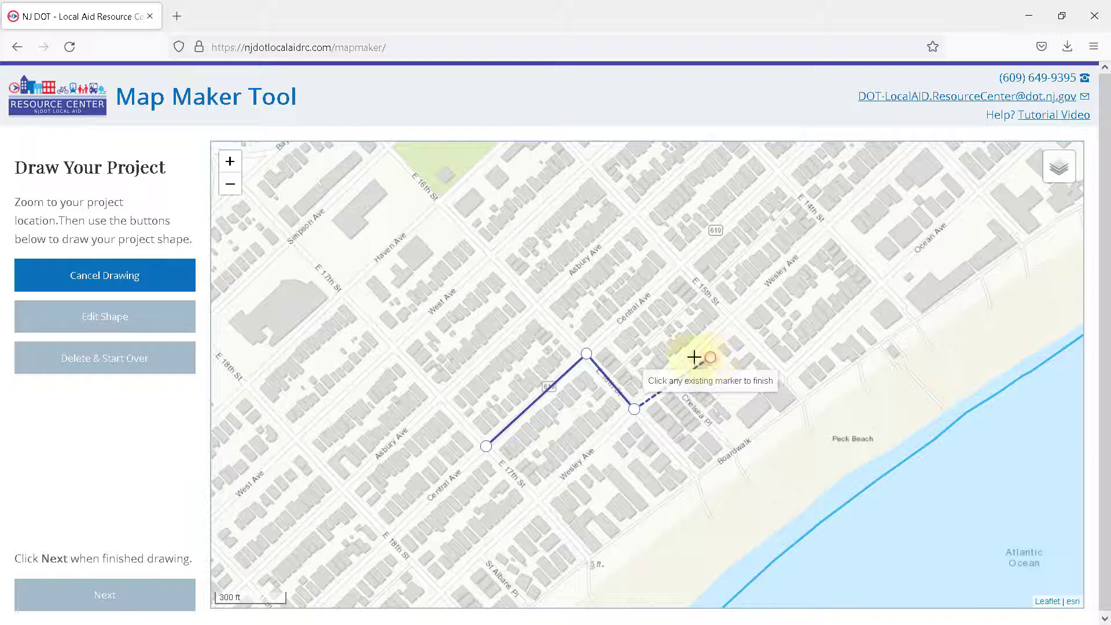
pyautogui.moveTo(707, 360)
pyautogui.mouseDown()
pyautogui.moveTo(646, 357)
pyautogui.moveTo(697, 366)
pyautogui.mouseUp()
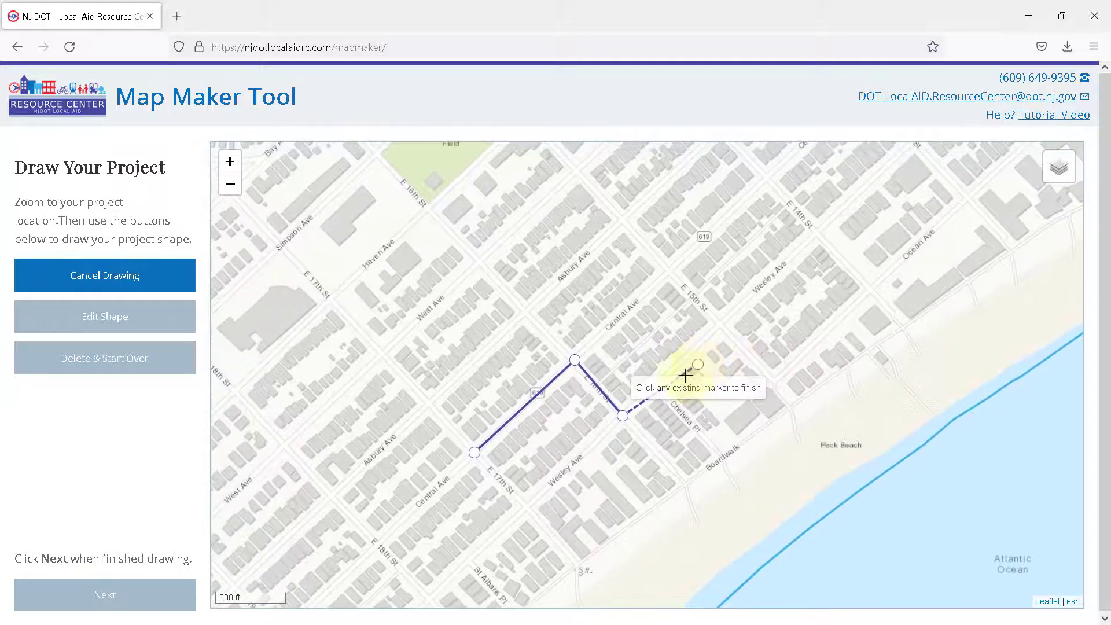
pyautogui.click(622, 417)
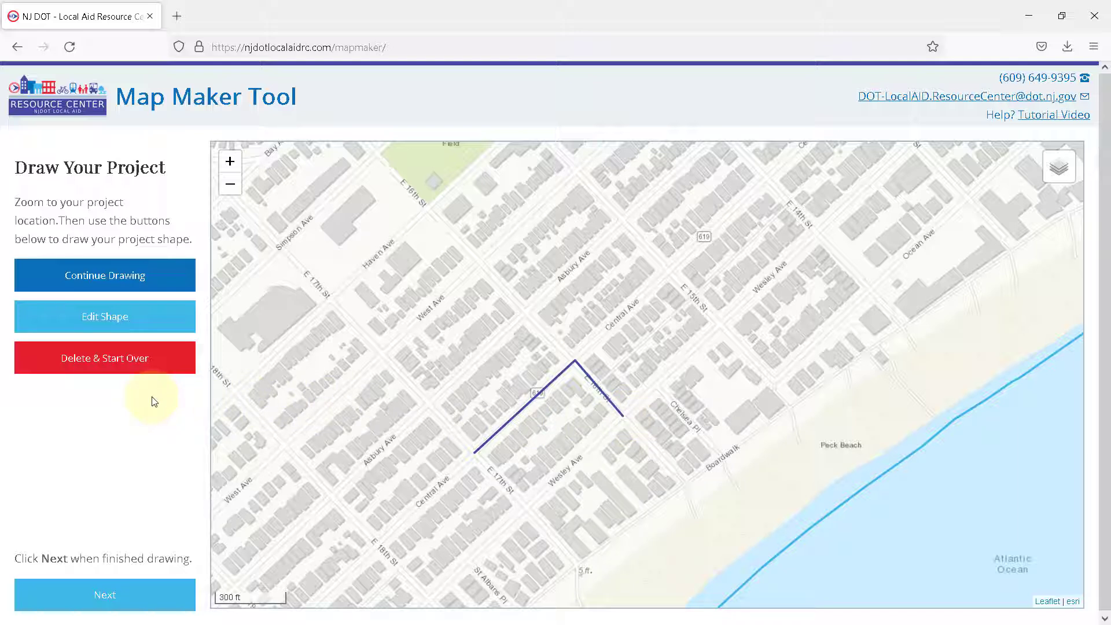
pyautogui.click(172, 363)
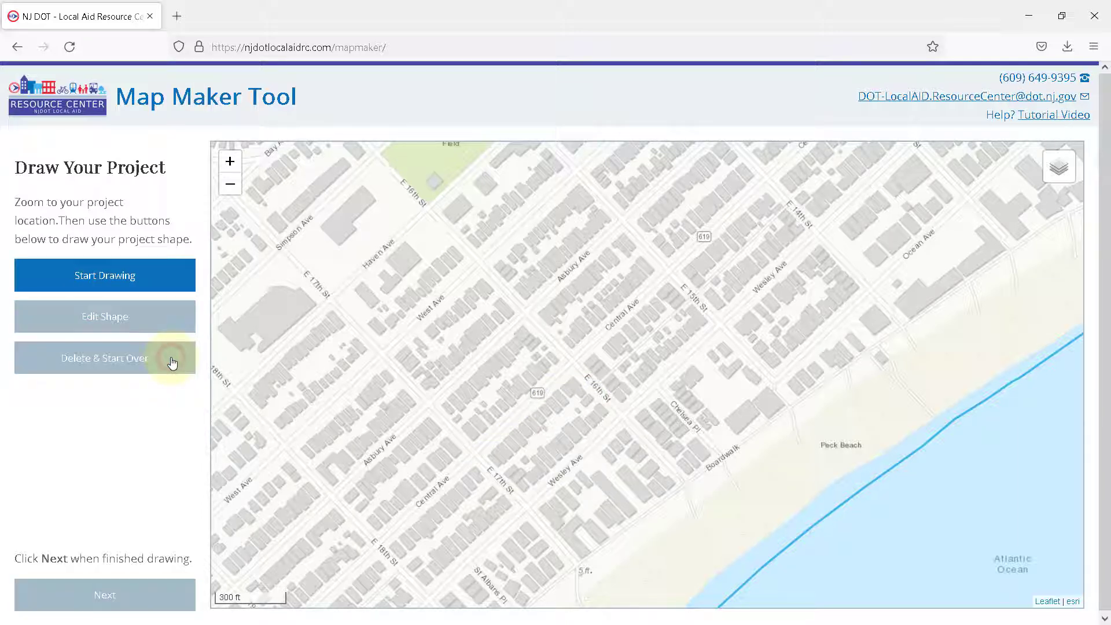
# Step: Draw a project line on Central Avenue from E 17th Street to E 16th Street, turning along E 16th Street to Wesley Avenue
pyautogui.click(173, 287)
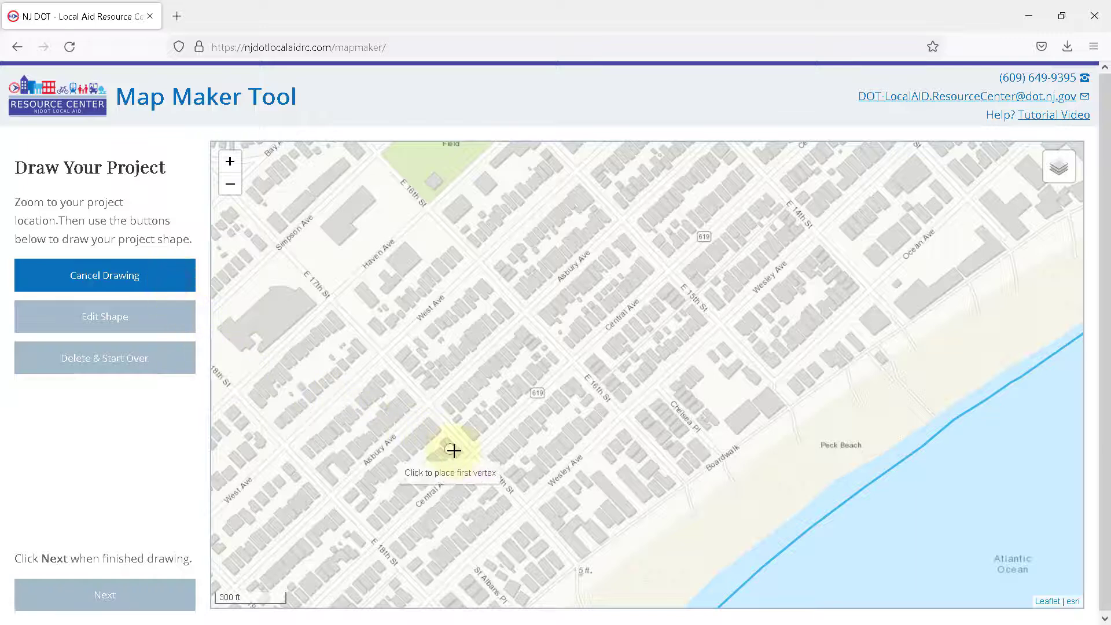
pyautogui.click(473, 456)
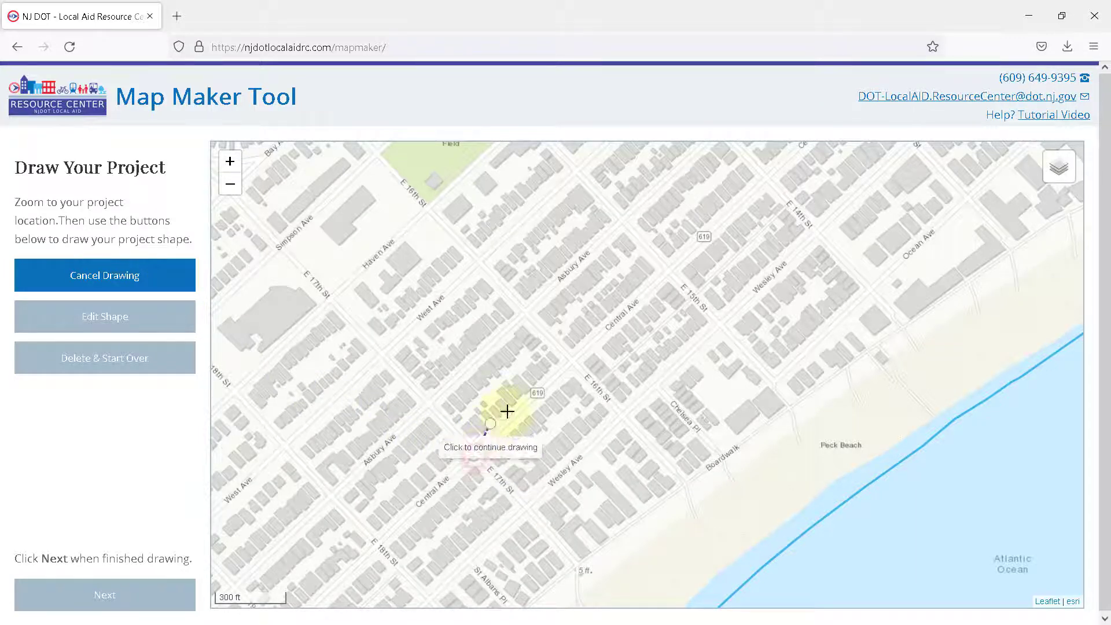
pyautogui.click(571, 360)
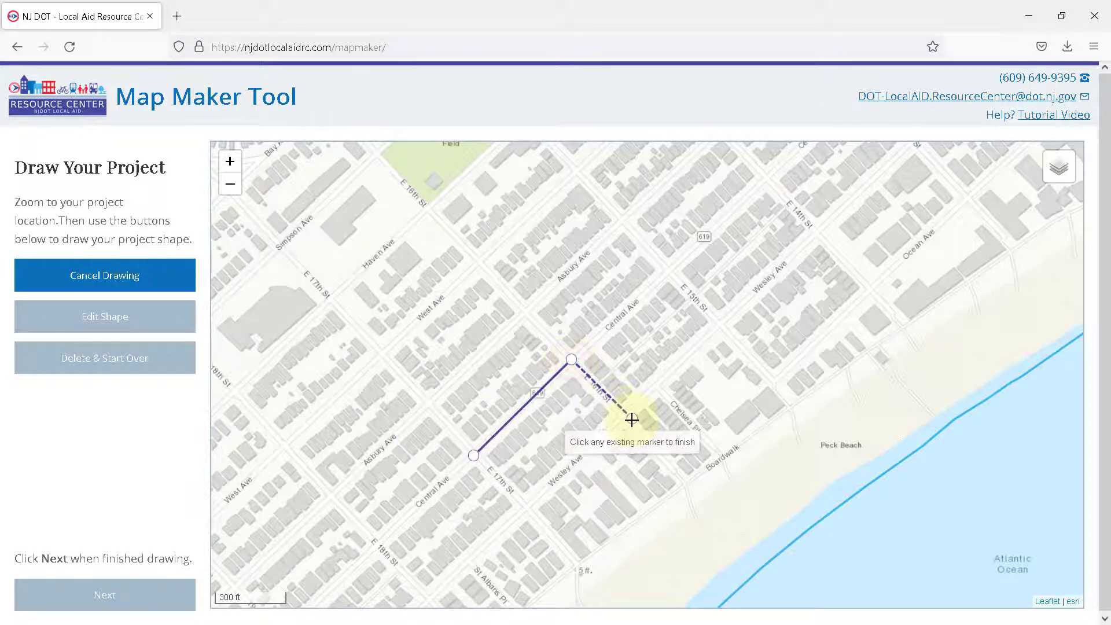
pyautogui.doubleClick(619, 417)
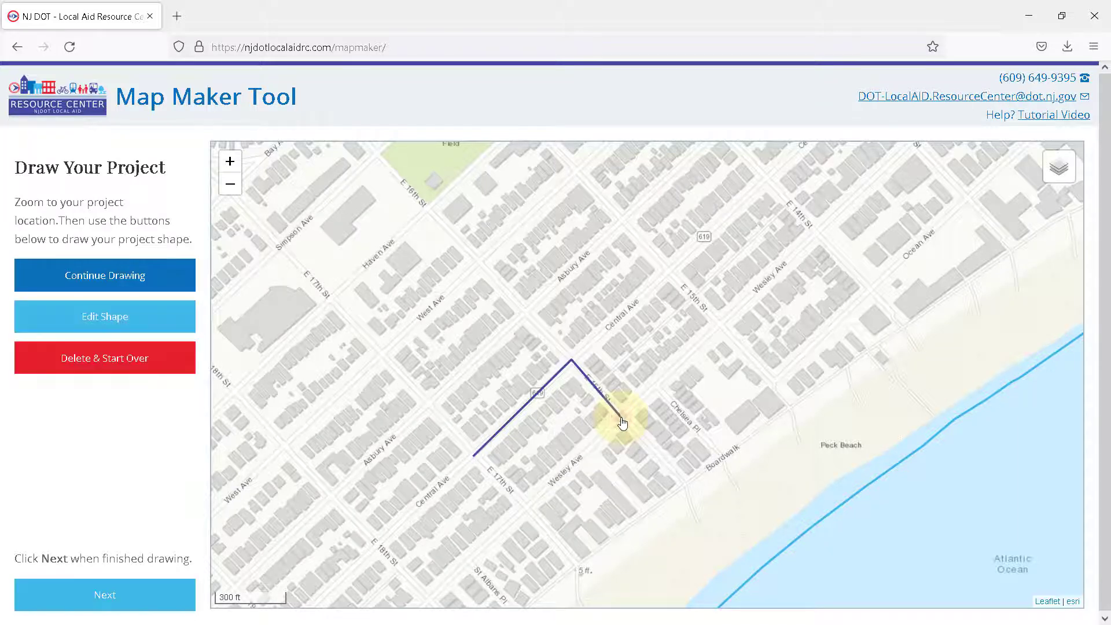
# Step: Edit the shape by moving its Wesley Avenue endpoint to Central Avenue at E 15th Street, keeping the line on Central Avenue, and stop editing
pyautogui.click(180, 319)
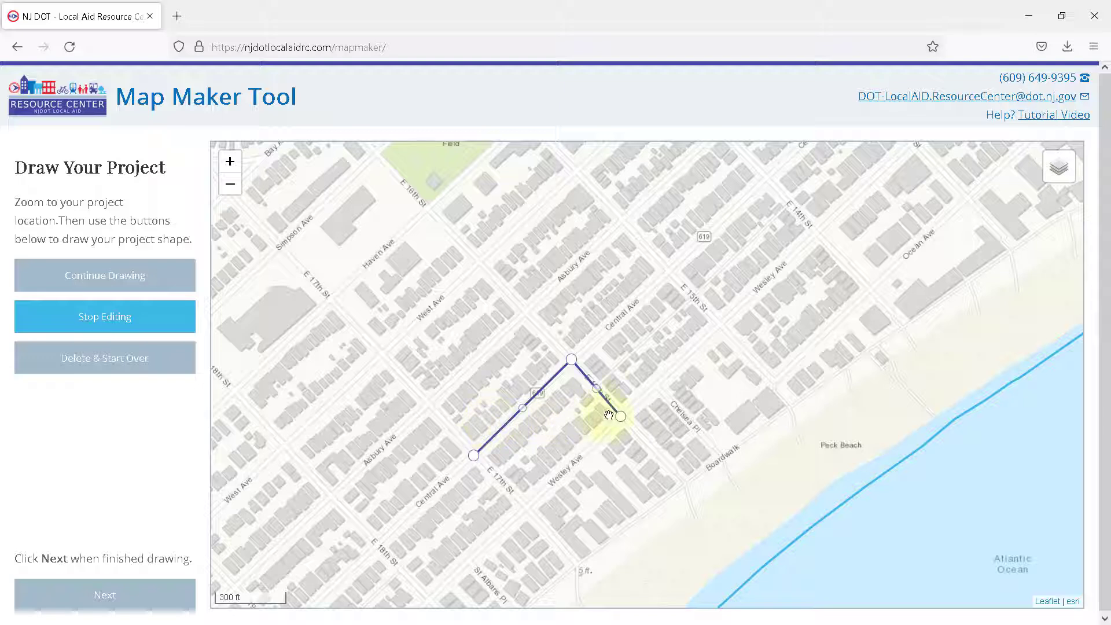
pyautogui.moveTo(620, 418); pyautogui.dragTo(669, 271)
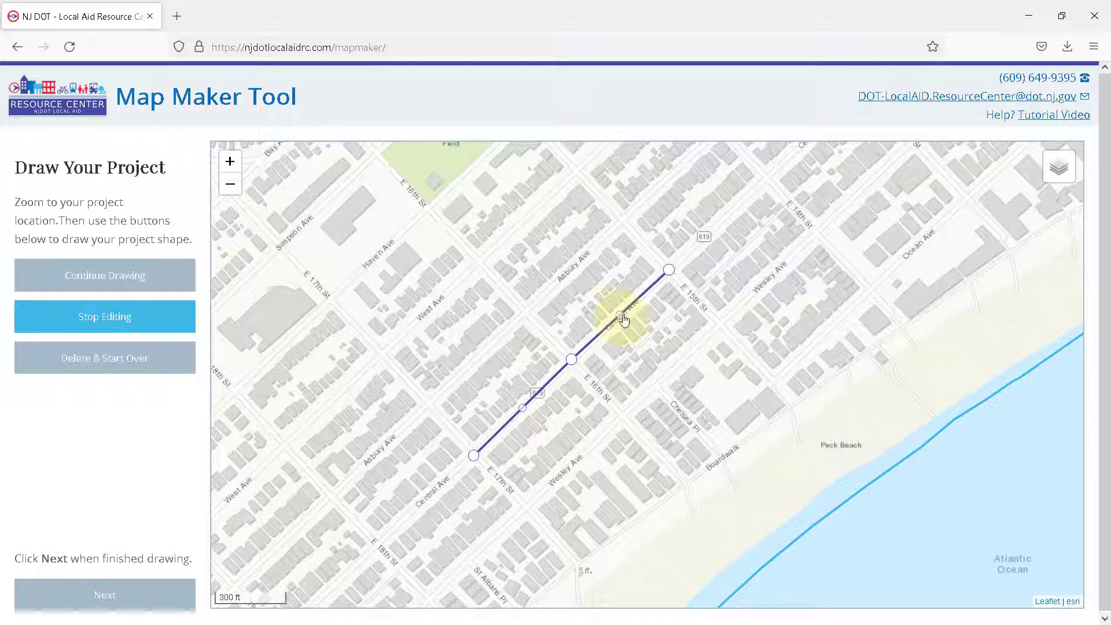
pyautogui.moveTo(624, 320)
pyautogui.mouseDown()
pyautogui.moveTo(623, 418)
pyautogui.moveTo(624, 314)
pyautogui.mouseUp()
pyautogui.click(175, 329)
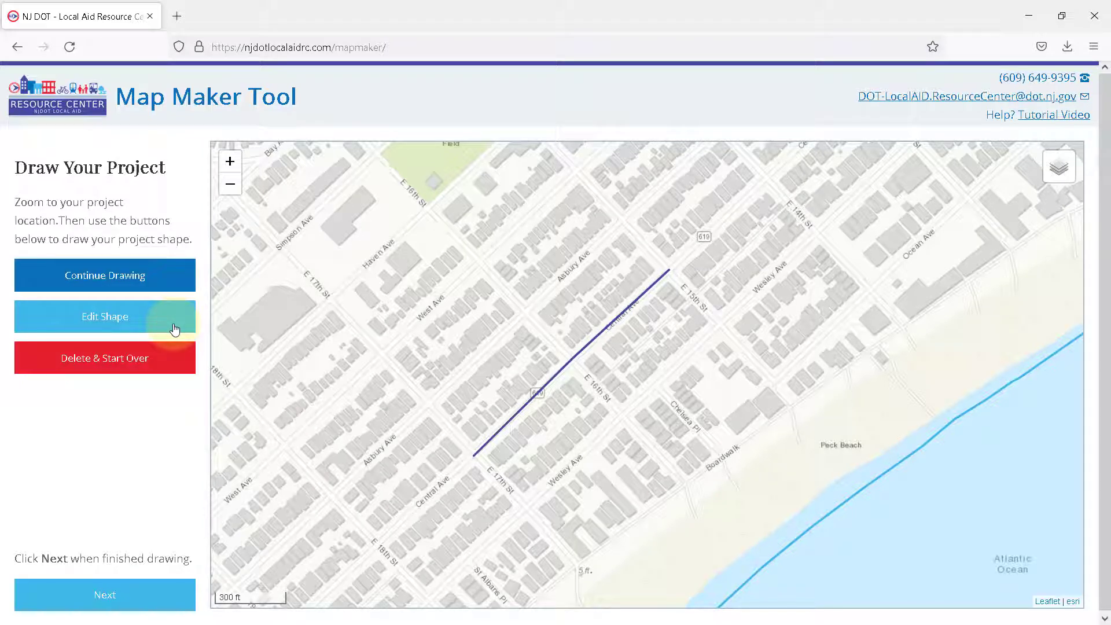
# Step: Add a second segment on Asbury Avenue from E 17th to E 16th Street, turning to West Avenue, and proceed to mile post confirmation
pyautogui.click(175, 284)
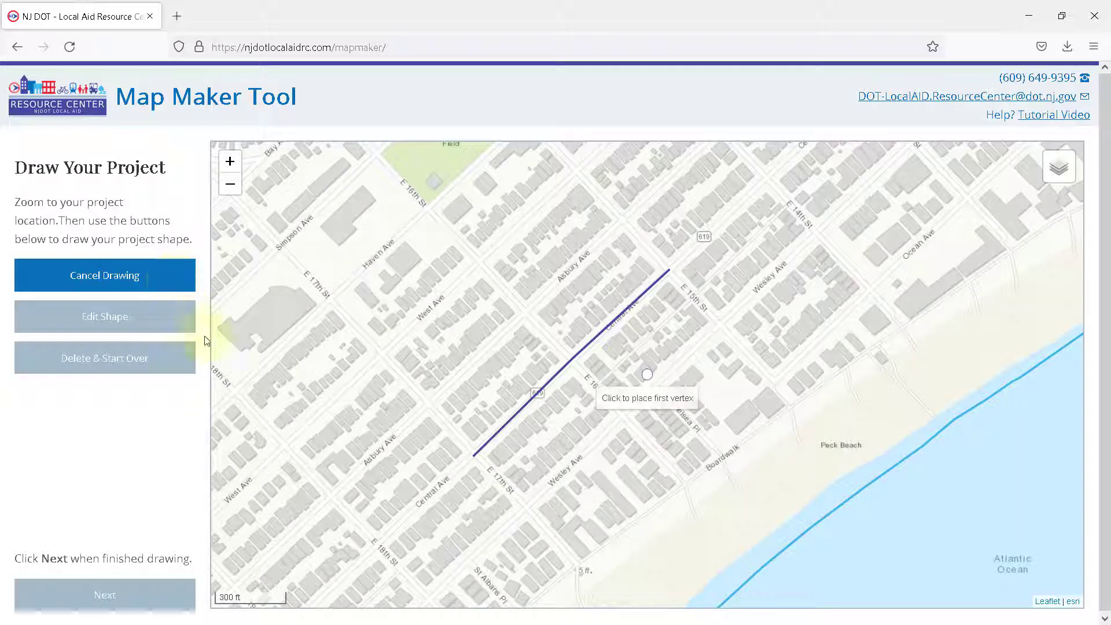
pyautogui.click(429, 403)
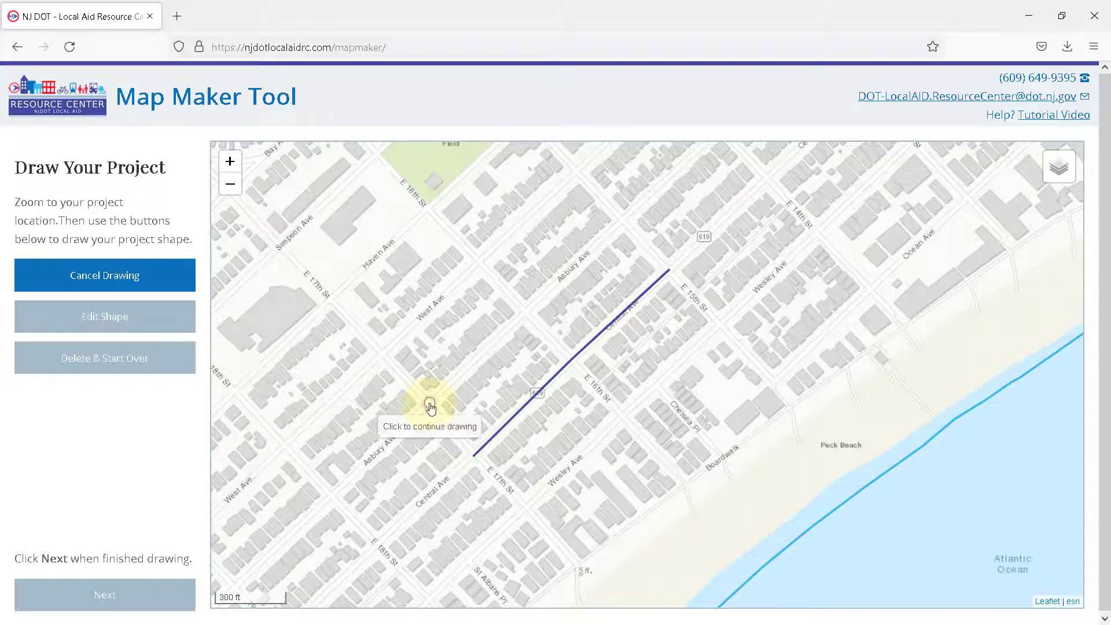
pyautogui.click(525, 311)
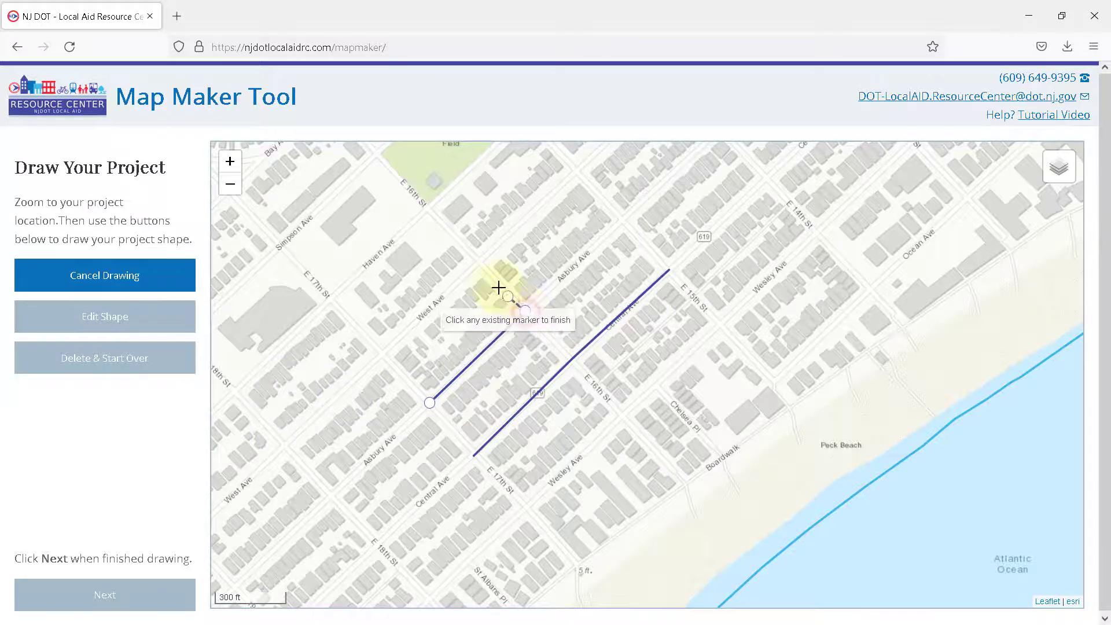
pyautogui.click(481, 263)
pyautogui.click(481, 264)
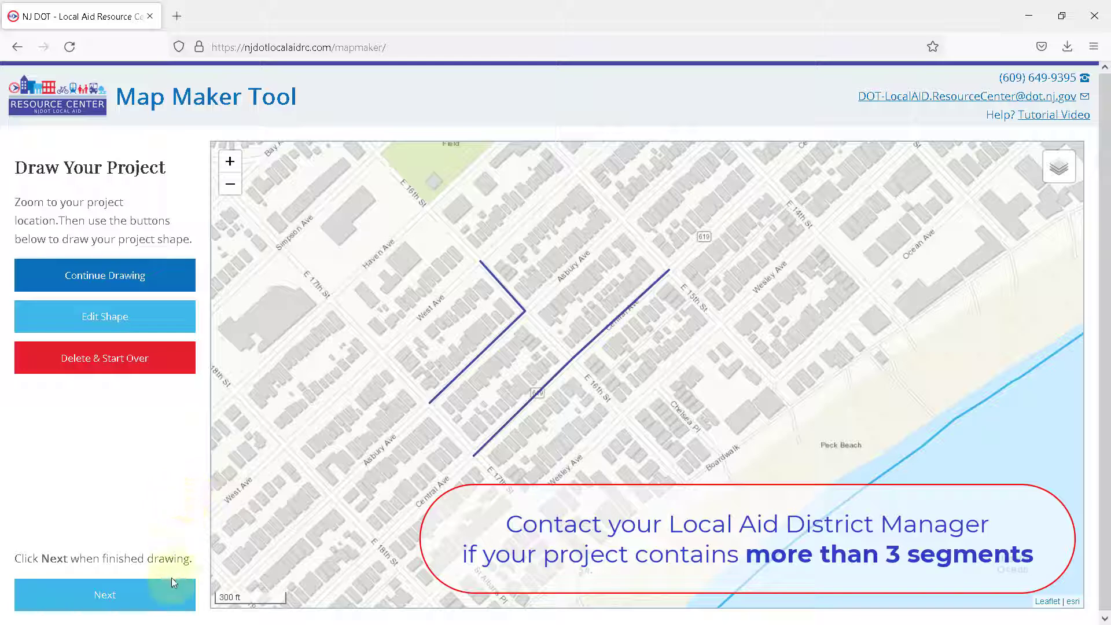
pyautogui.click(124, 596)
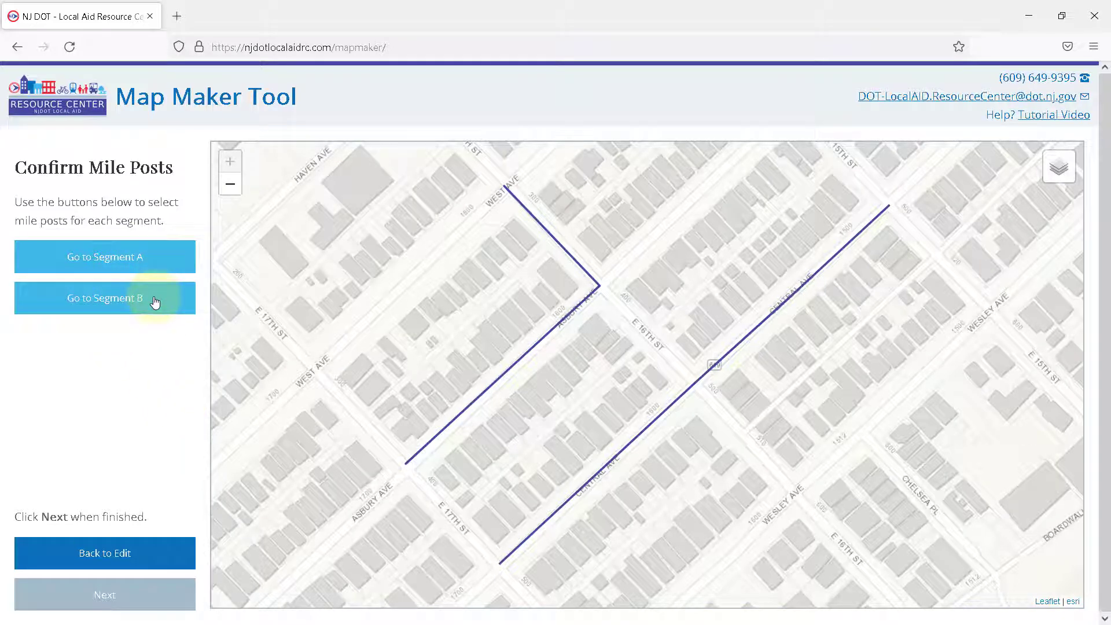
# Step: Assign Central Ave MP 1.8 as the starting mile post and Central Ave MP 2 as the ending mile post of segment A
pyautogui.click(161, 267)
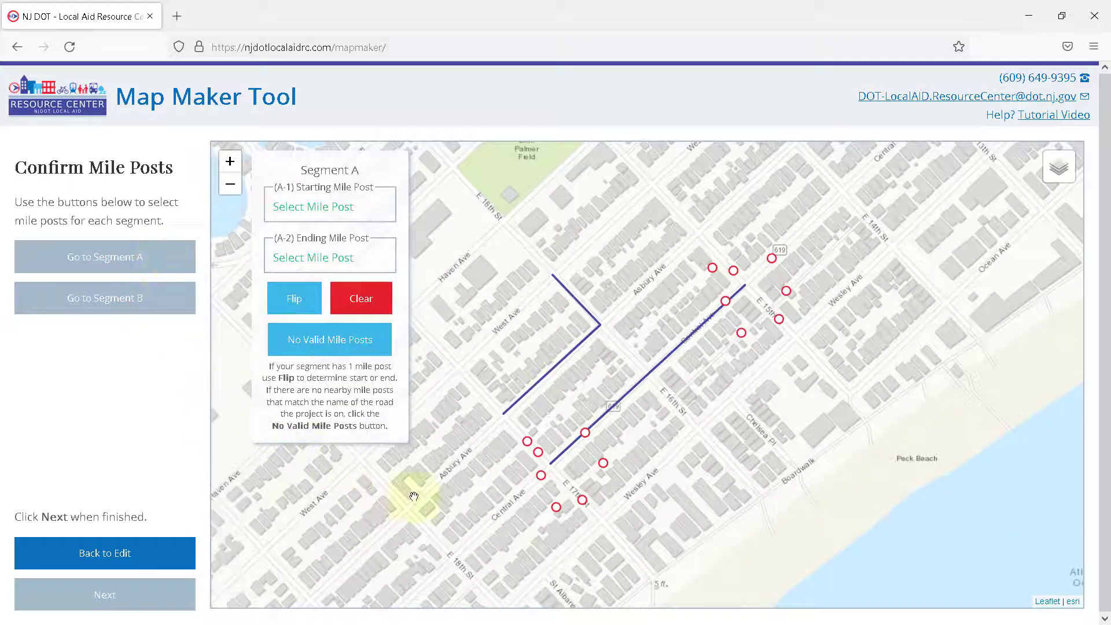
pyautogui.moveTo(542, 480)
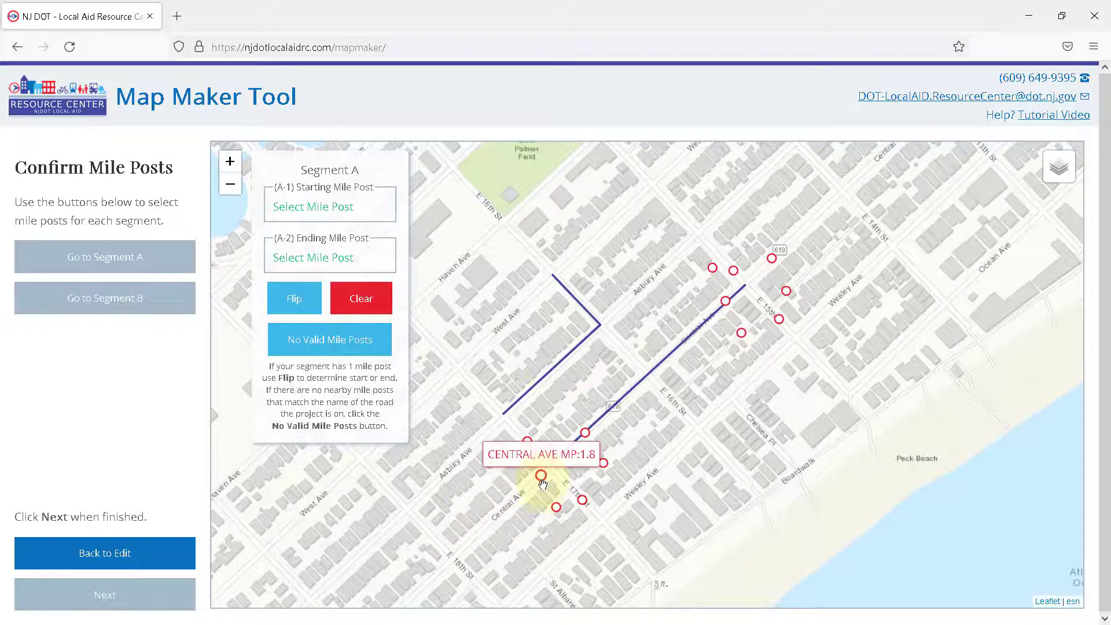
pyautogui.moveTo(556, 510)
pyautogui.click(541, 477)
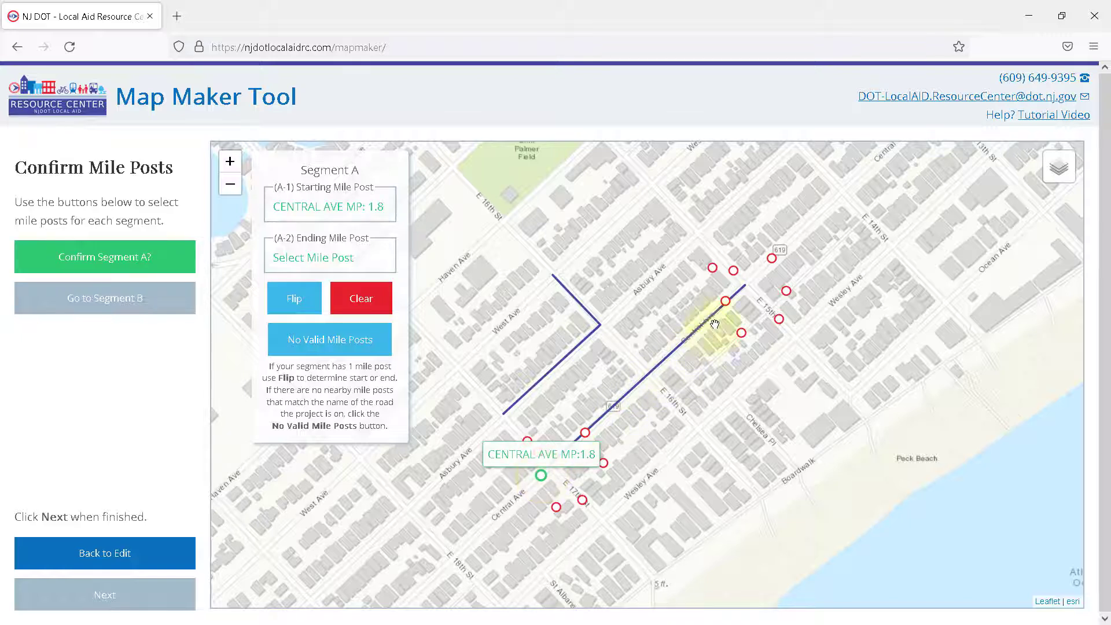
pyautogui.moveTo(726, 308)
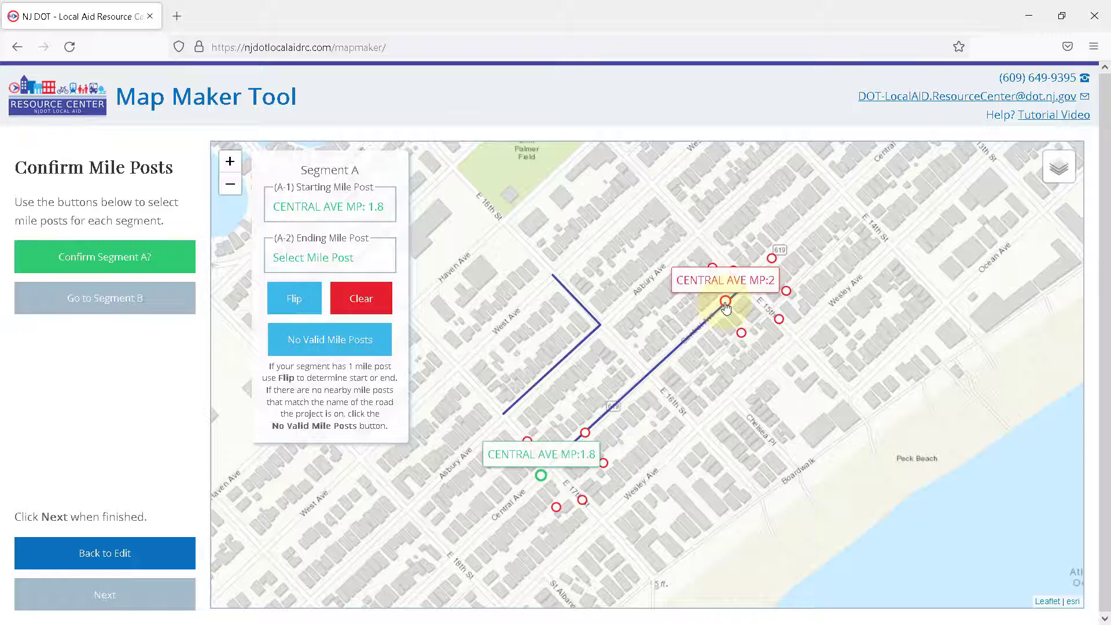
pyautogui.click(727, 308)
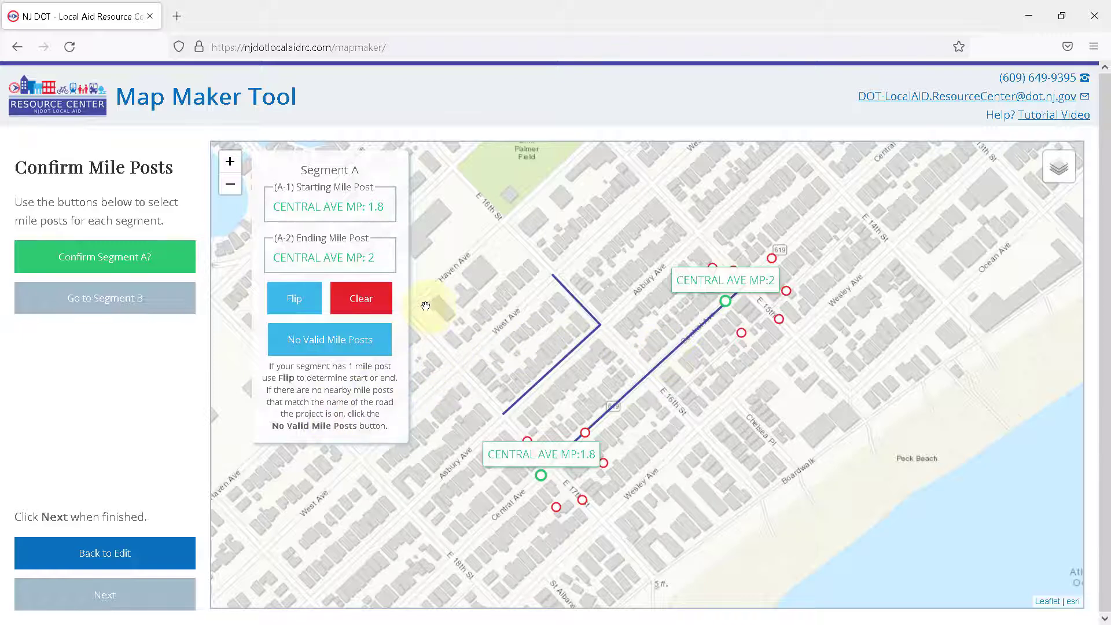
# Step: Flip segment A's starting and ending mile posts and flip them back, then confirm segment A and go to segment B
pyautogui.click(307, 309)
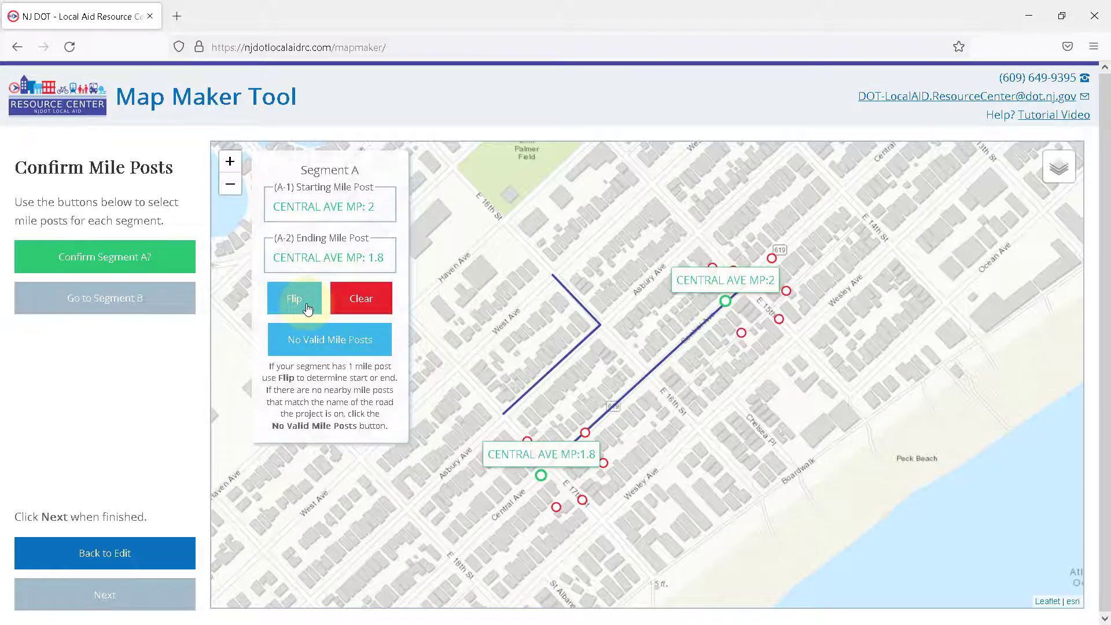
pyautogui.click(307, 310)
pyautogui.click(168, 267)
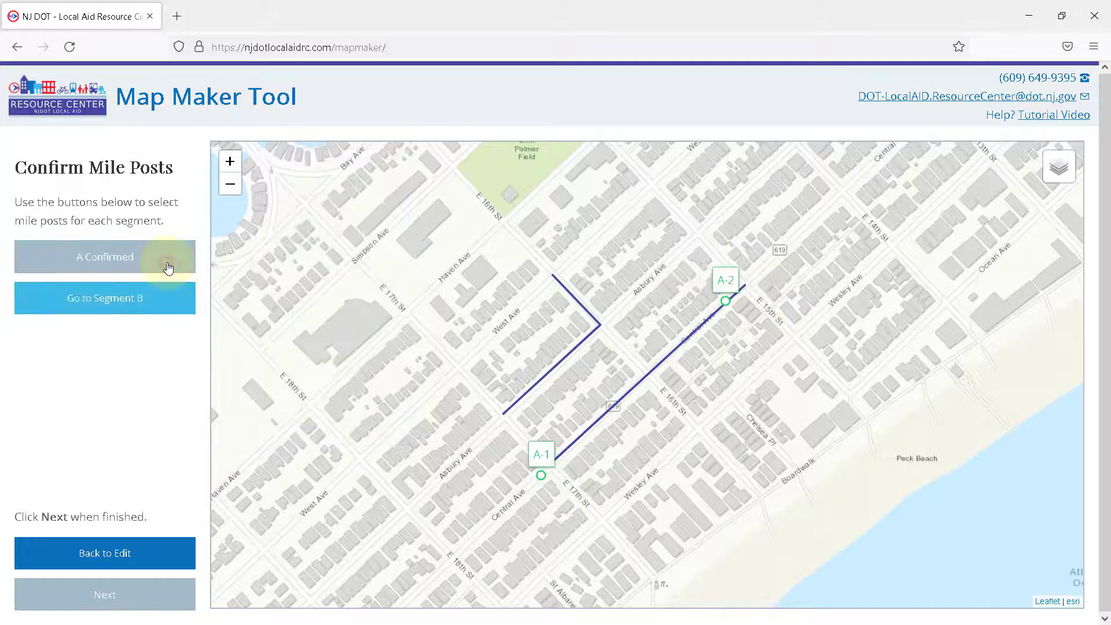
pyautogui.click(165, 304)
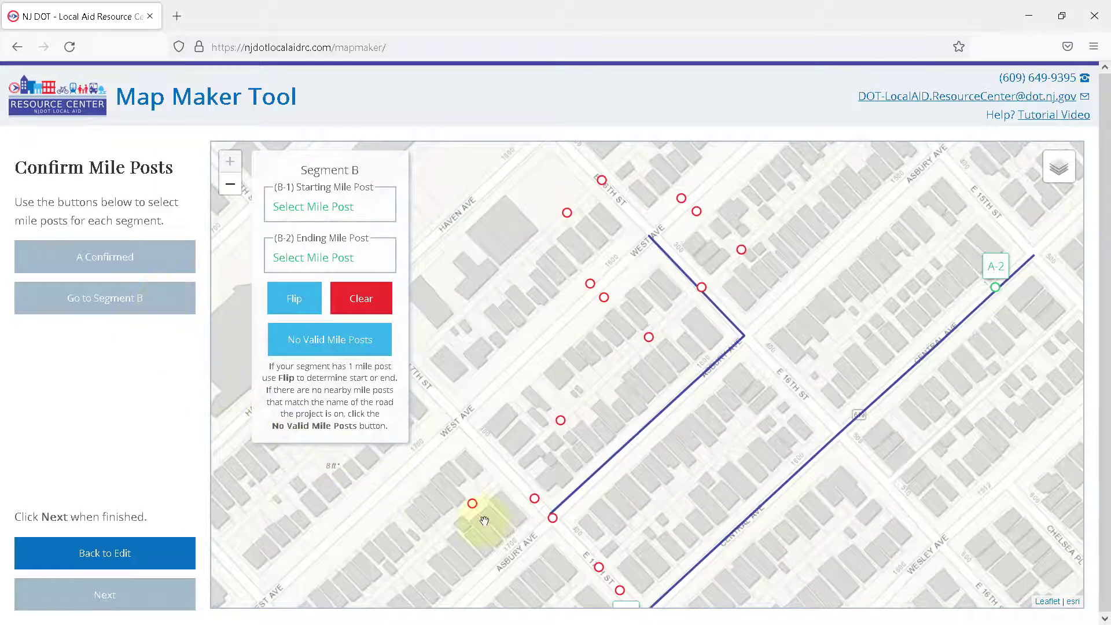
# Step: Try Asbury Ave MP 4.05 as segment B's only mile post, flip it to the ending position, and clear the selection
pyautogui.click(552, 519)
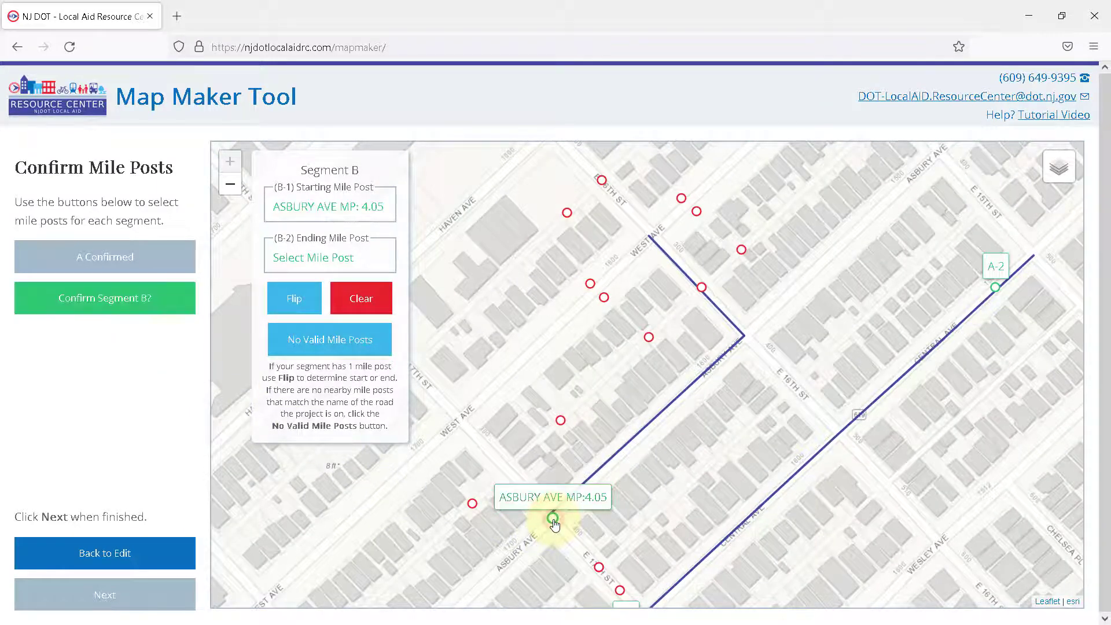
pyautogui.click(299, 308)
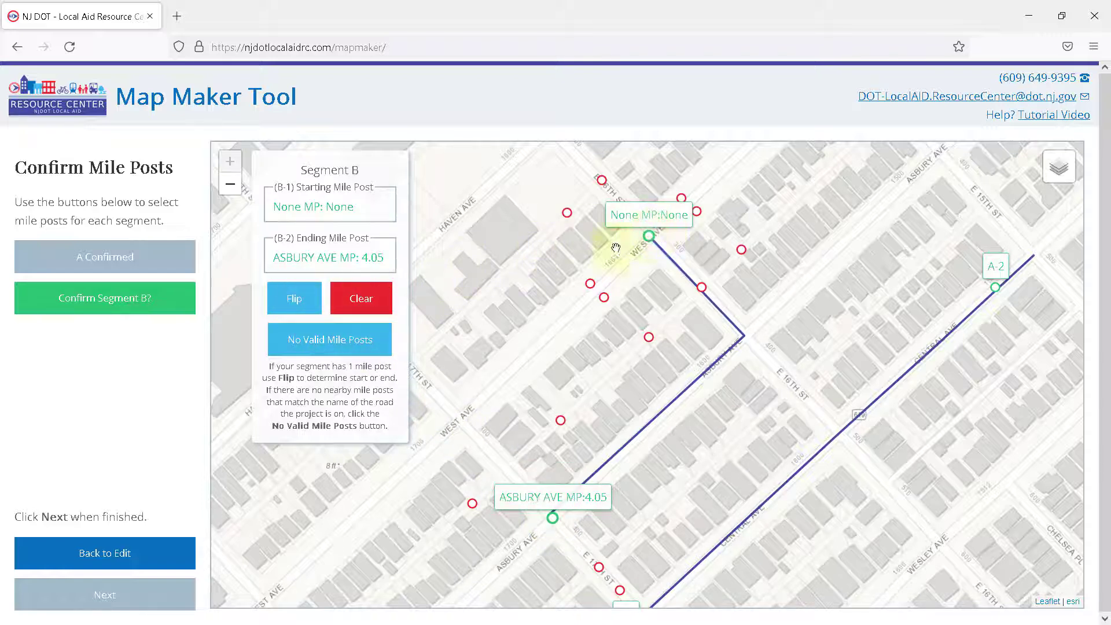
pyautogui.click(369, 307)
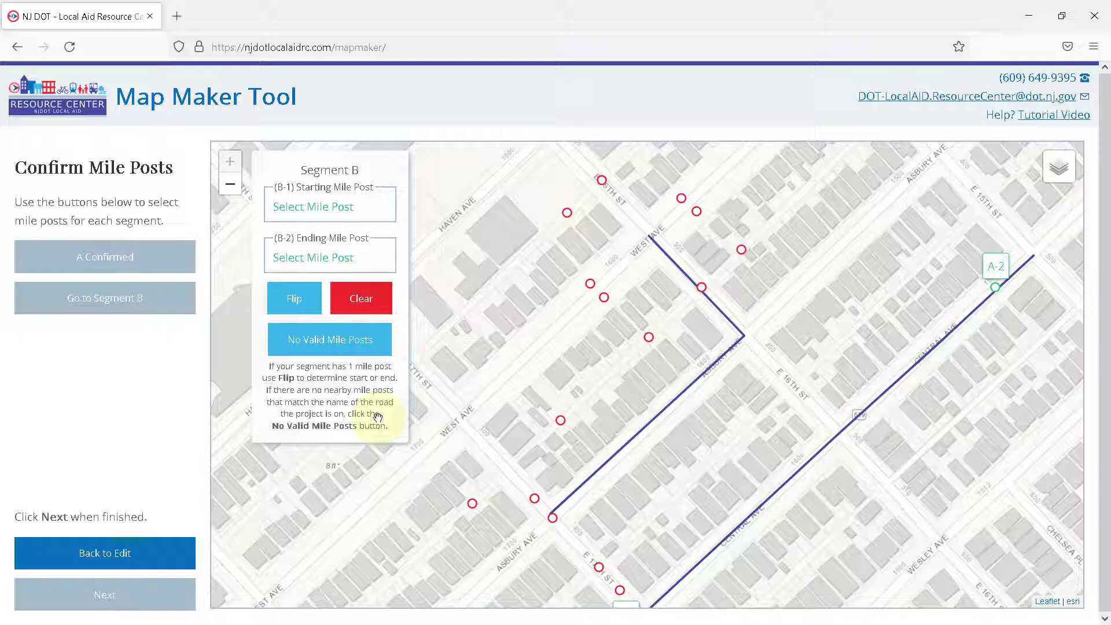
# Step: Try marking segment B as having no valid mile posts, cancel a return to shape editing, and clear the mile posts
pyautogui.click(362, 353)
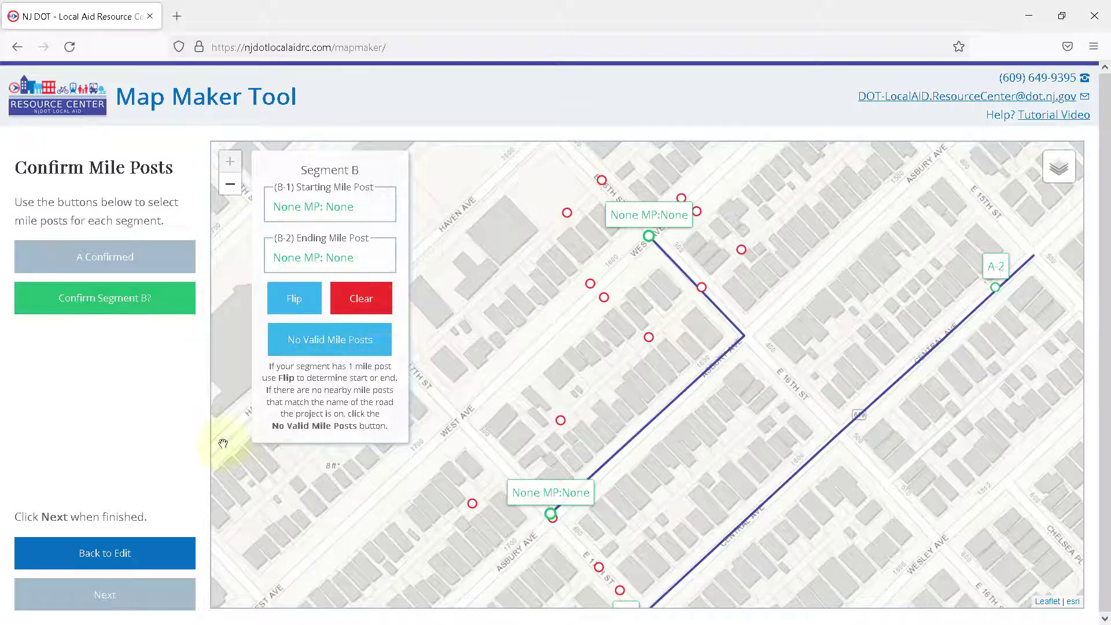
pyautogui.click(171, 556)
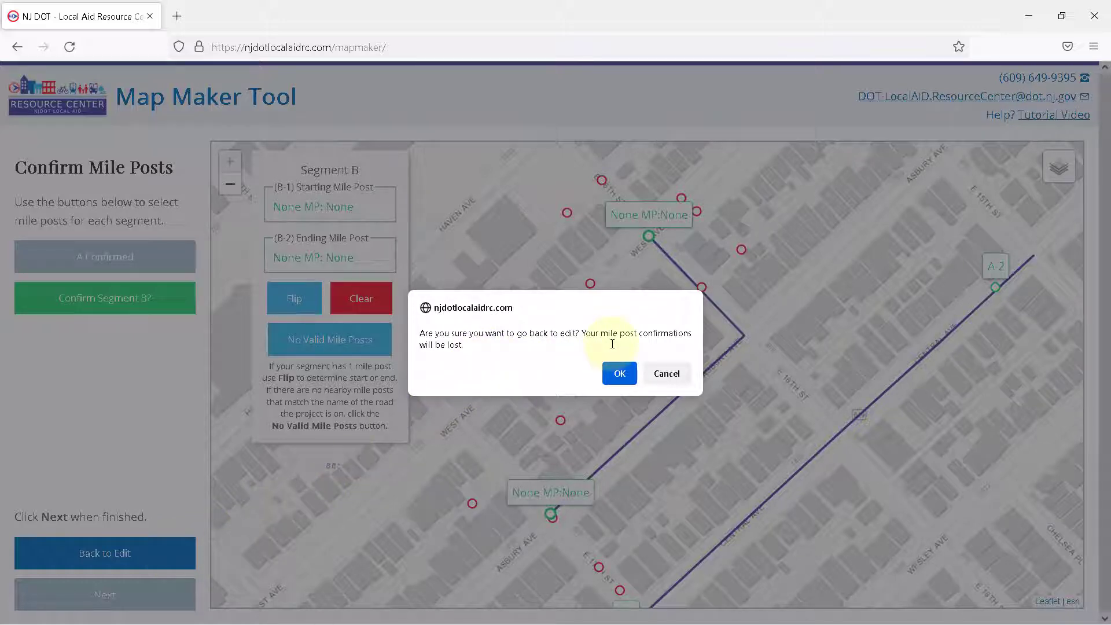
pyautogui.click(666, 374)
pyautogui.click(370, 304)
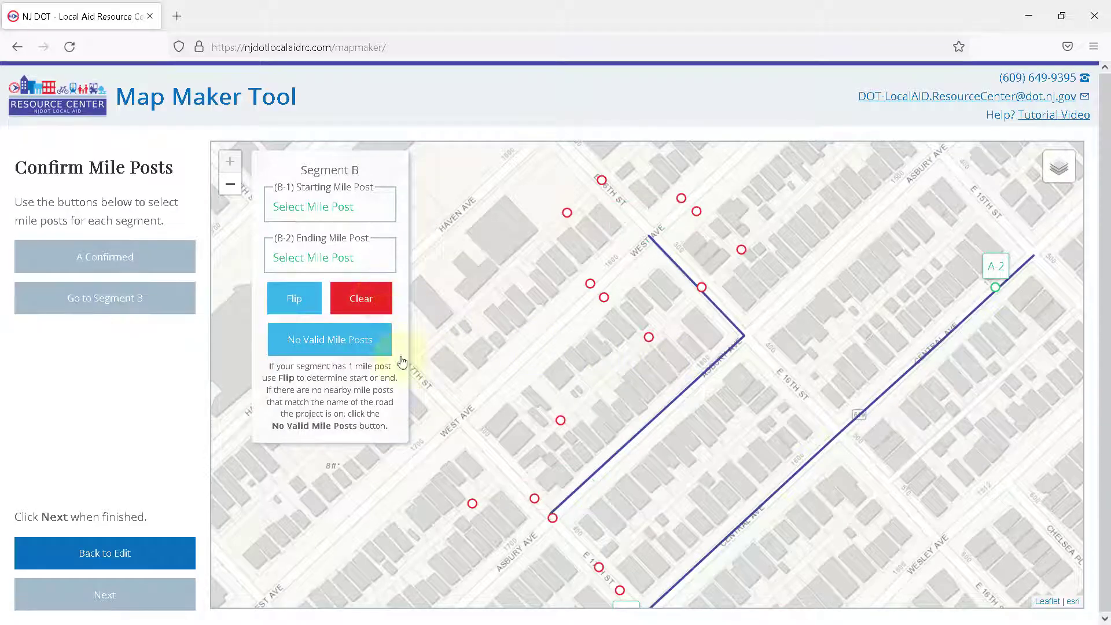
# Step: Assign Asbury Ave MP 4.05 as segment B's start and 16th St MP 0.25 as its end, confirm it, and proceed to the map download
pyautogui.click(552, 518)
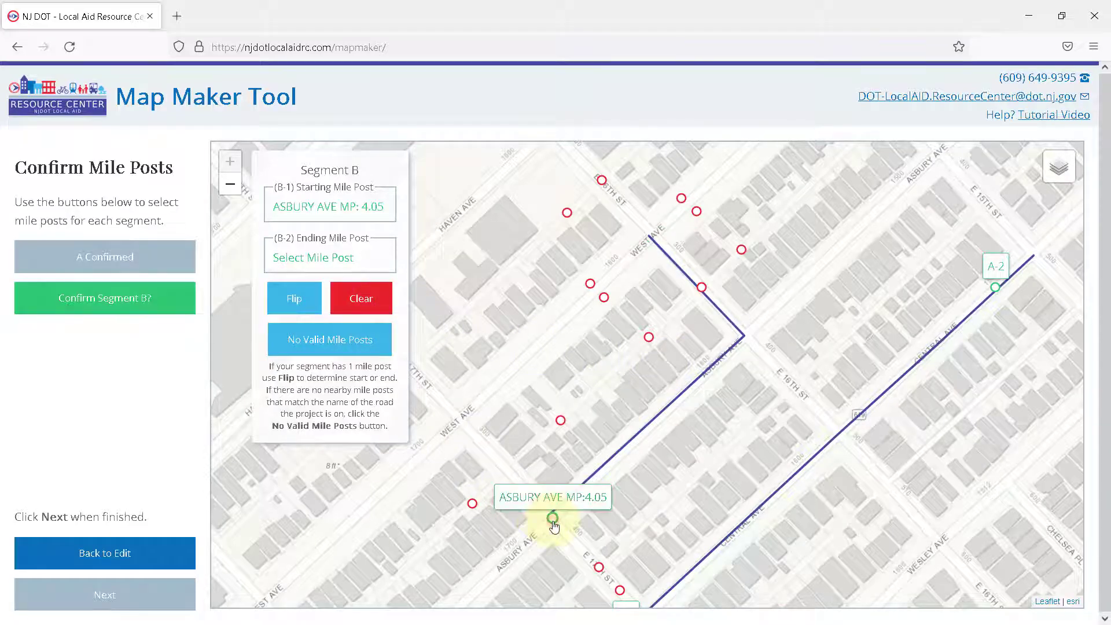
pyautogui.click(602, 183)
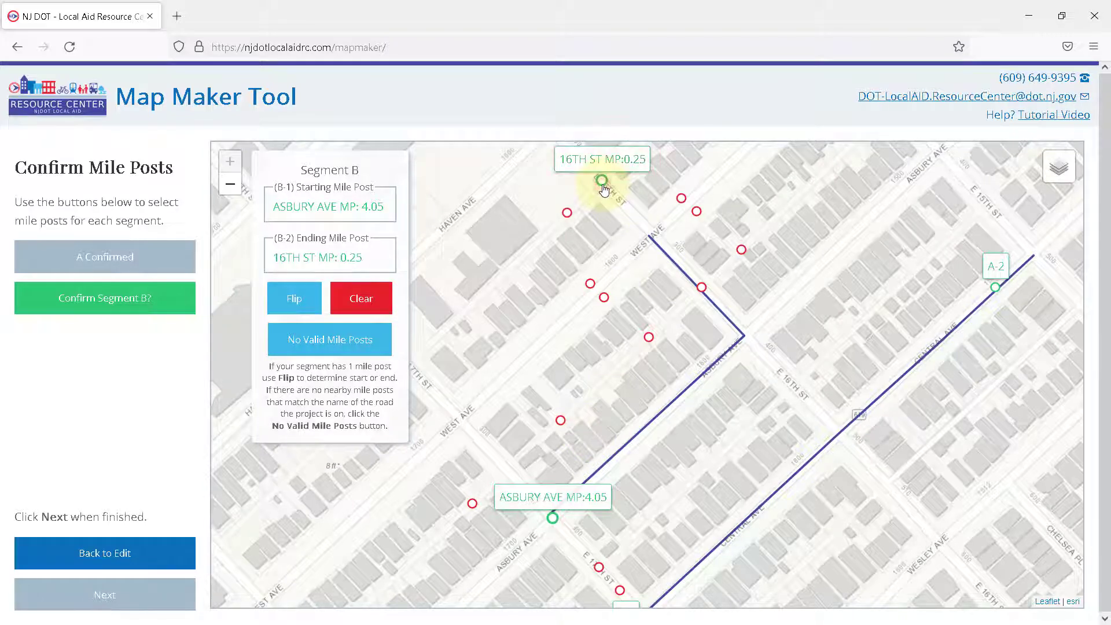
pyautogui.click(155, 306)
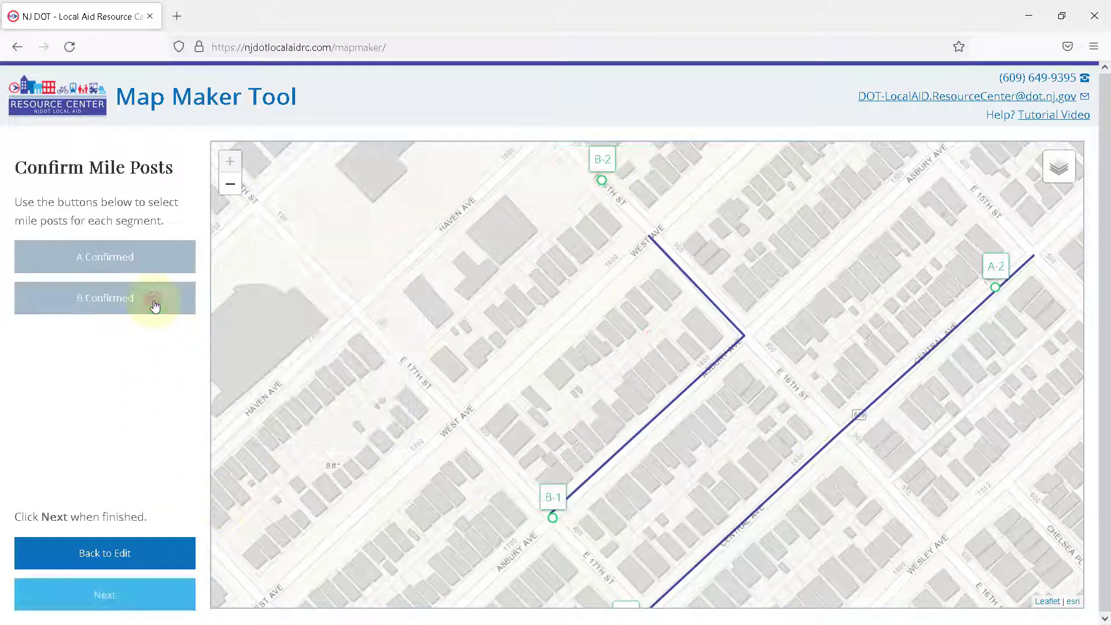
pyautogui.click(106, 599)
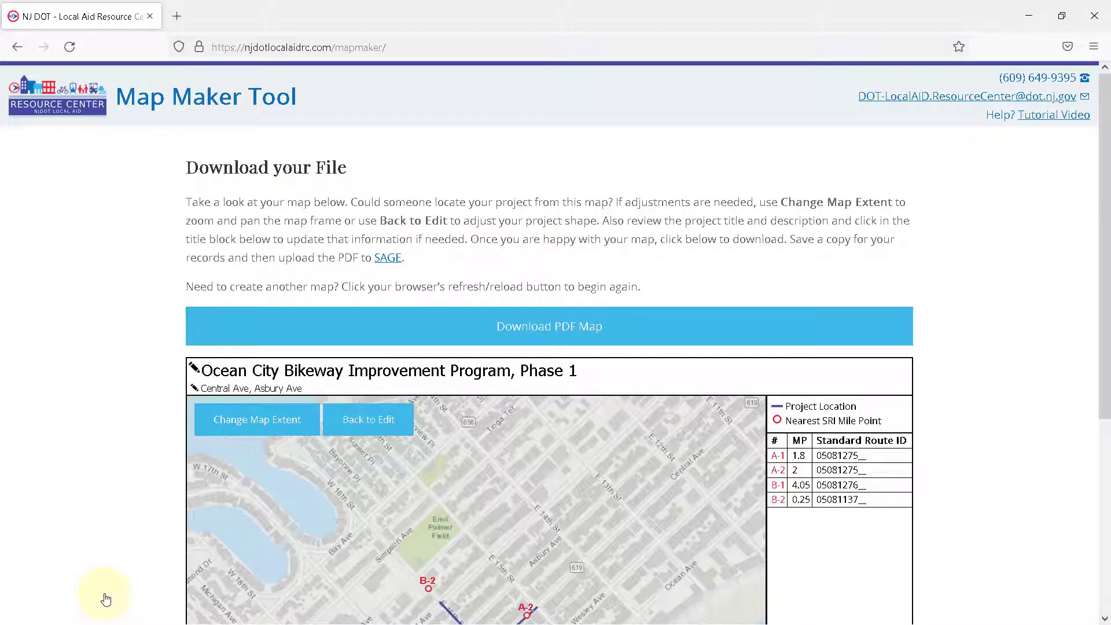
# Step: Add "between 15th and 17th streets" after "Central Ave" in the project description of the map's title block
pyautogui.scroll(-3, 114, 529)
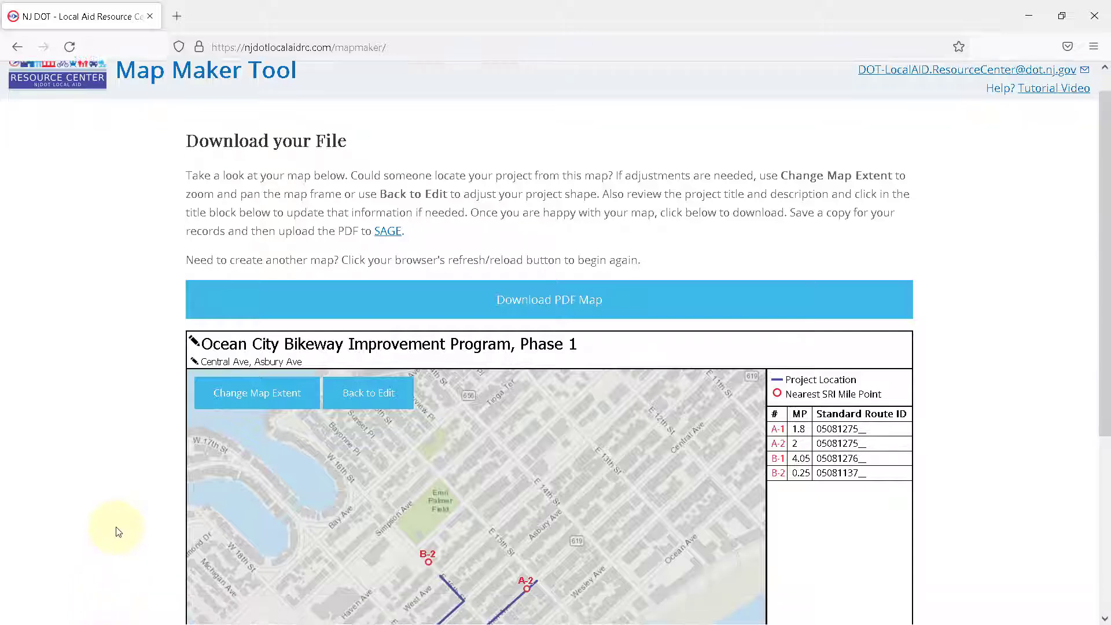
pyautogui.scroll(-2, 118, 532)
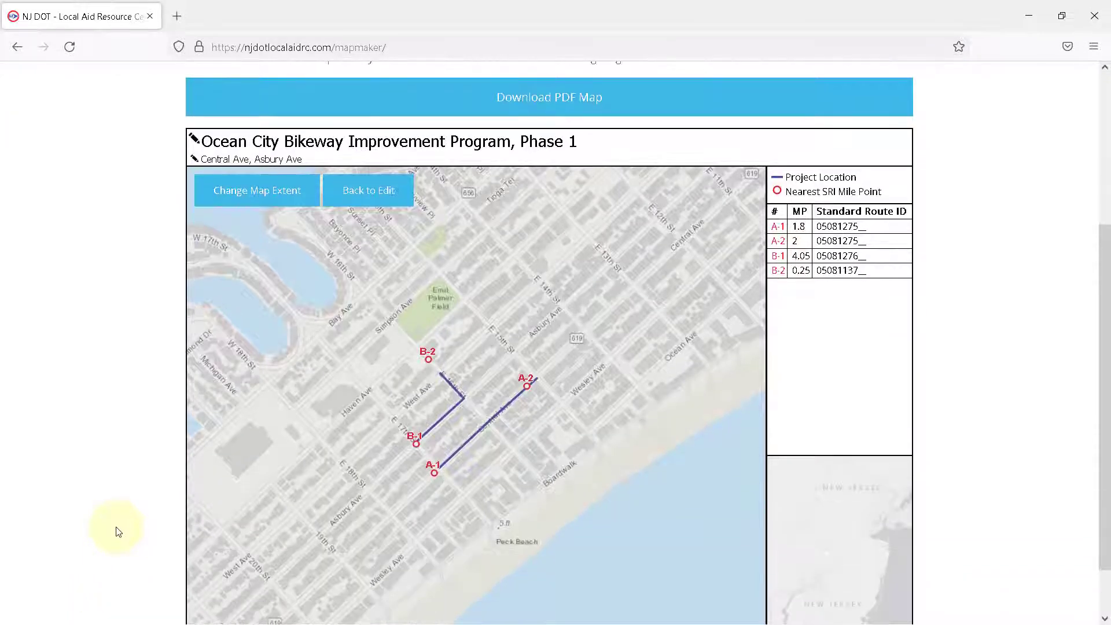
pyautogui.scroll(-2, 118, 531)
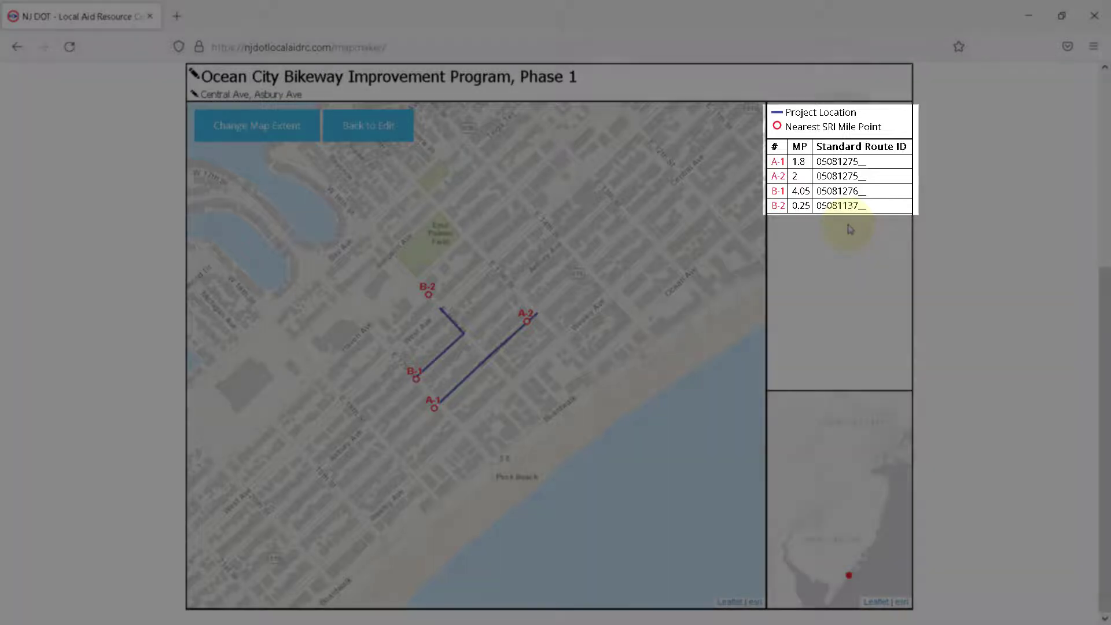
pyautogui.scroll(2, 822, 267)
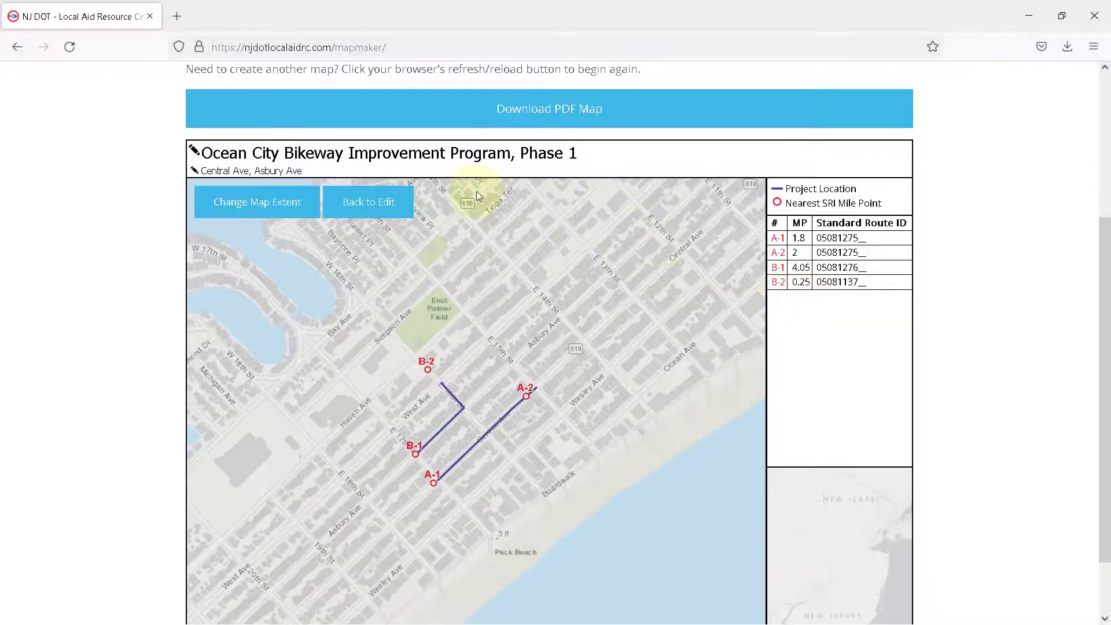
pyautogui.click(250, 171)
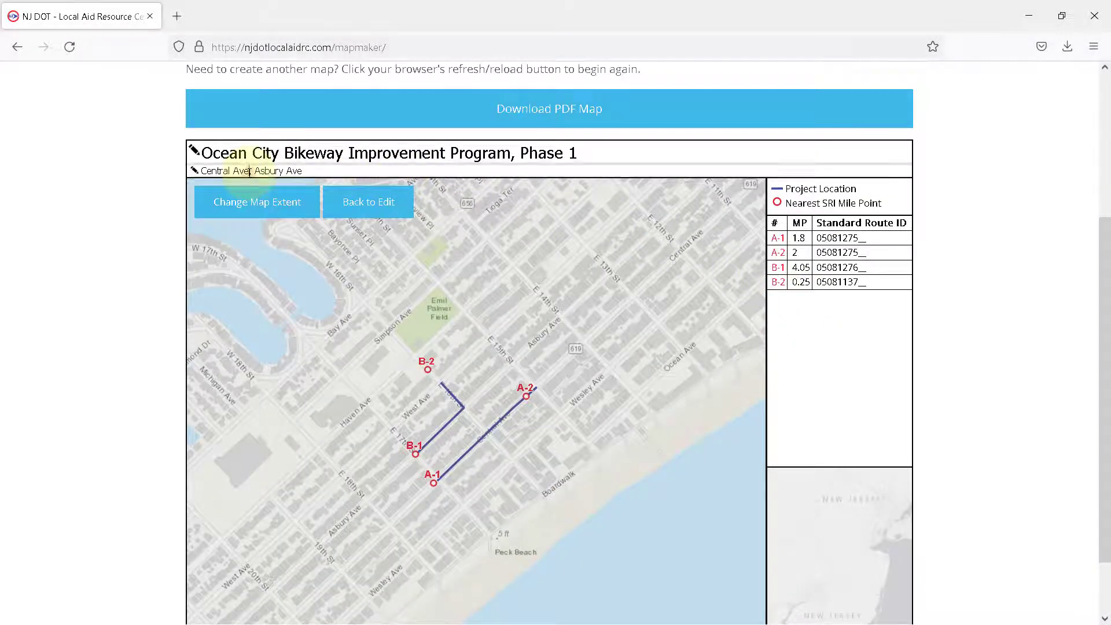
pyautogui.write('between 15t')
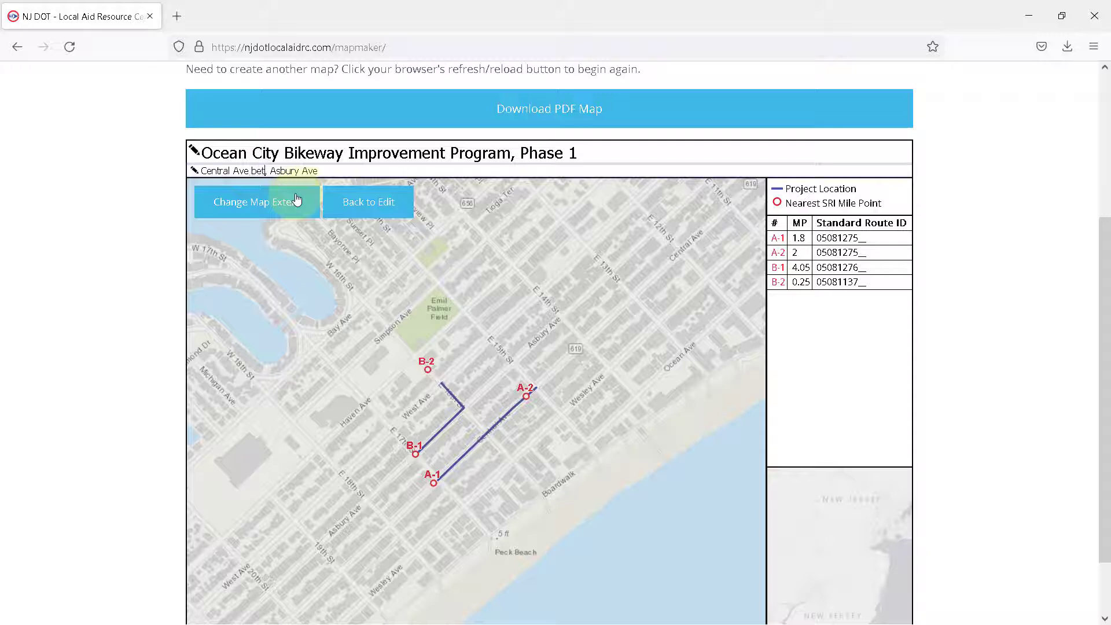
pyautogui.write('h and  17th streets')
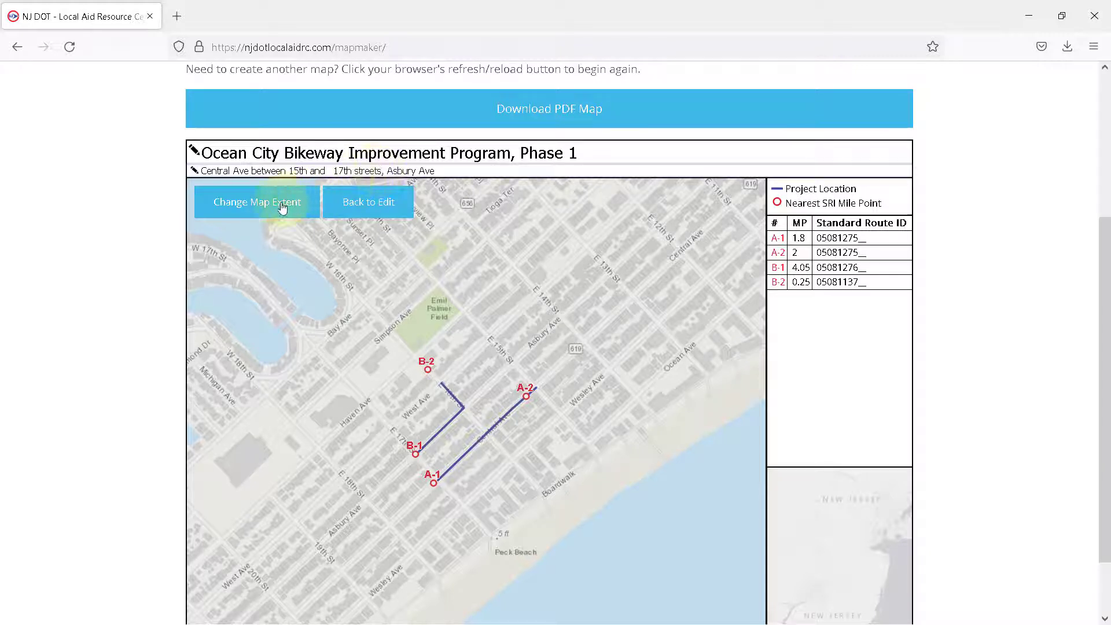
# Step: Enable changing the map extent, shift the map slightly up and to the right, and test zooming out and back in
pyautogui.click(282, 207)
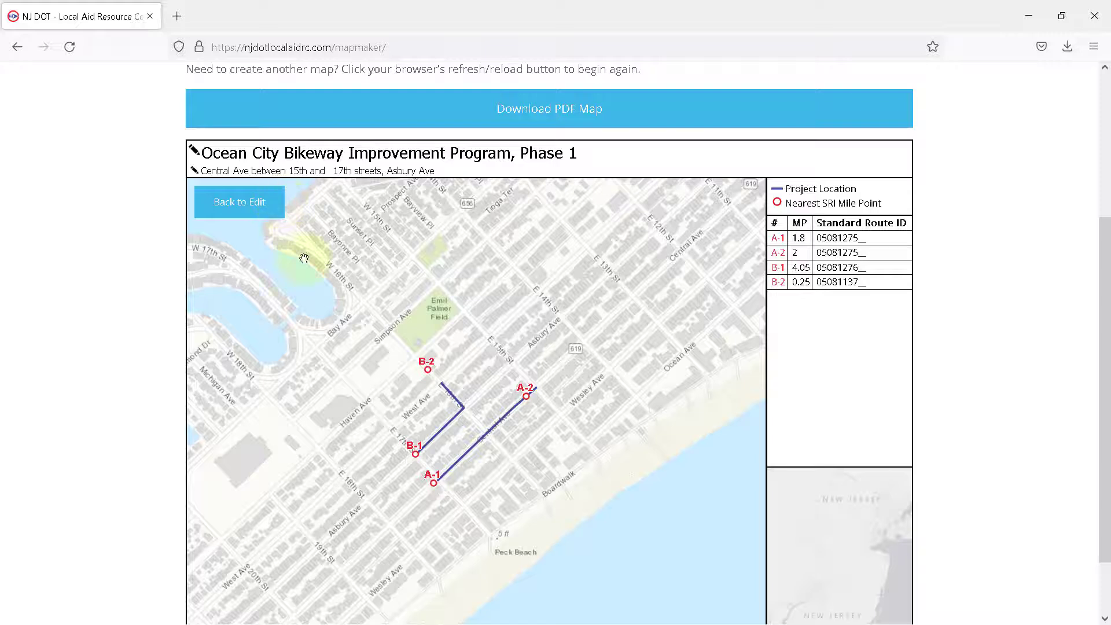
pyautogui.moveTo(406, 358); pyautogui.dragTo(422, 338)
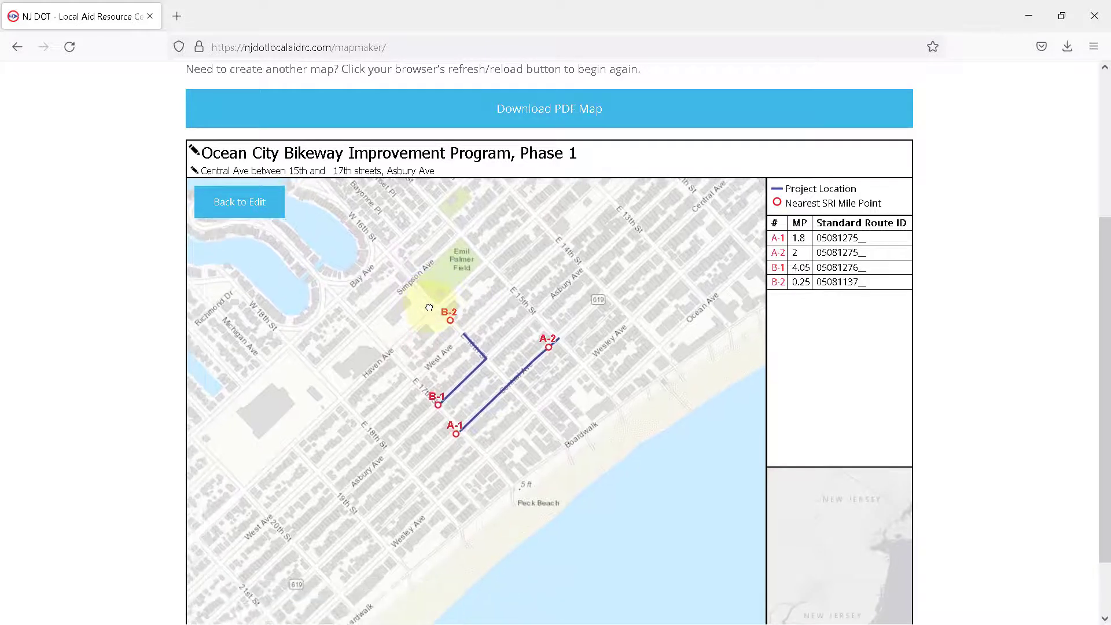
pyautogui.scroll(-2, 428, 363)
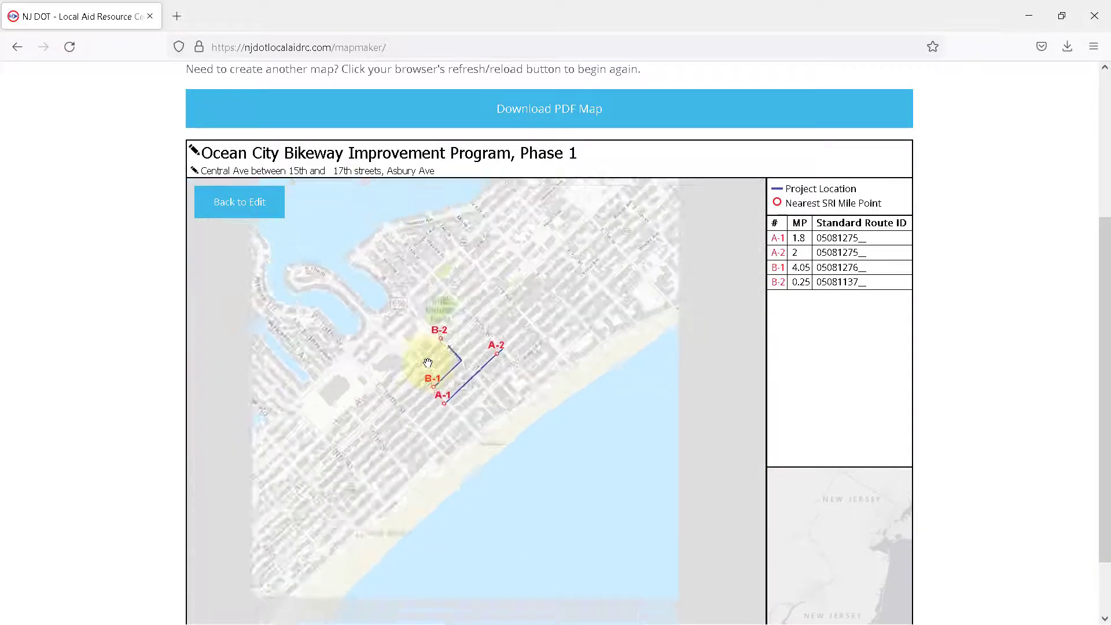
pyautogui.scroll(2, 428, 363)
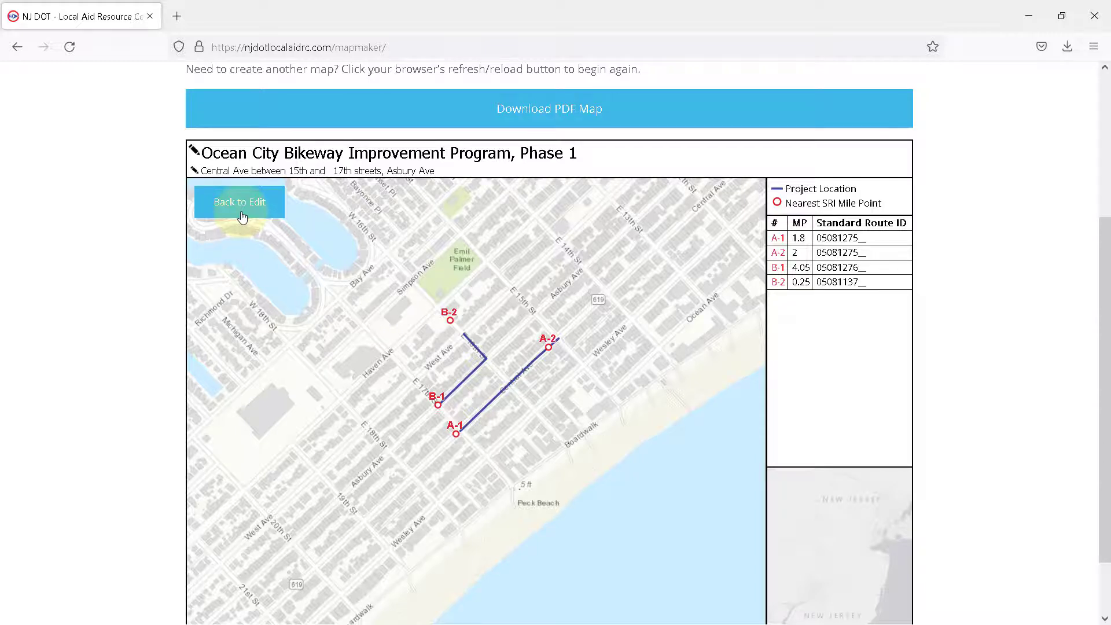
# Step: Download the map as a PDF, save OceanCityBikewayImprovementProgram,Phase1.pdf, and open the saved file
pyautogui.click(483, 122)
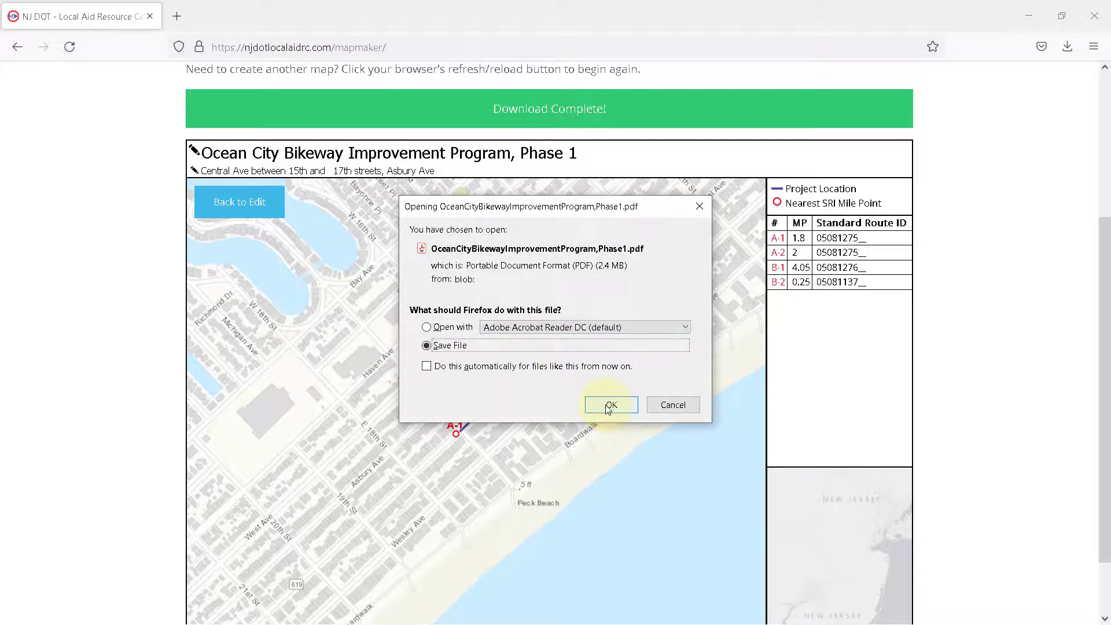
pyautogui.click(608, 407)
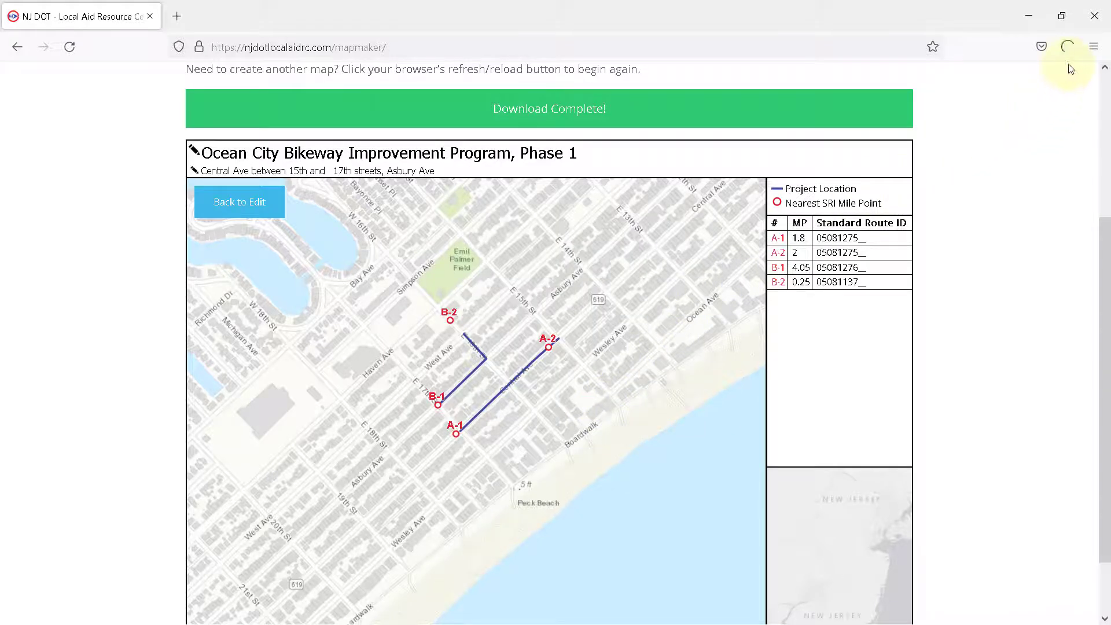
pyautogui.click(1069, 47)
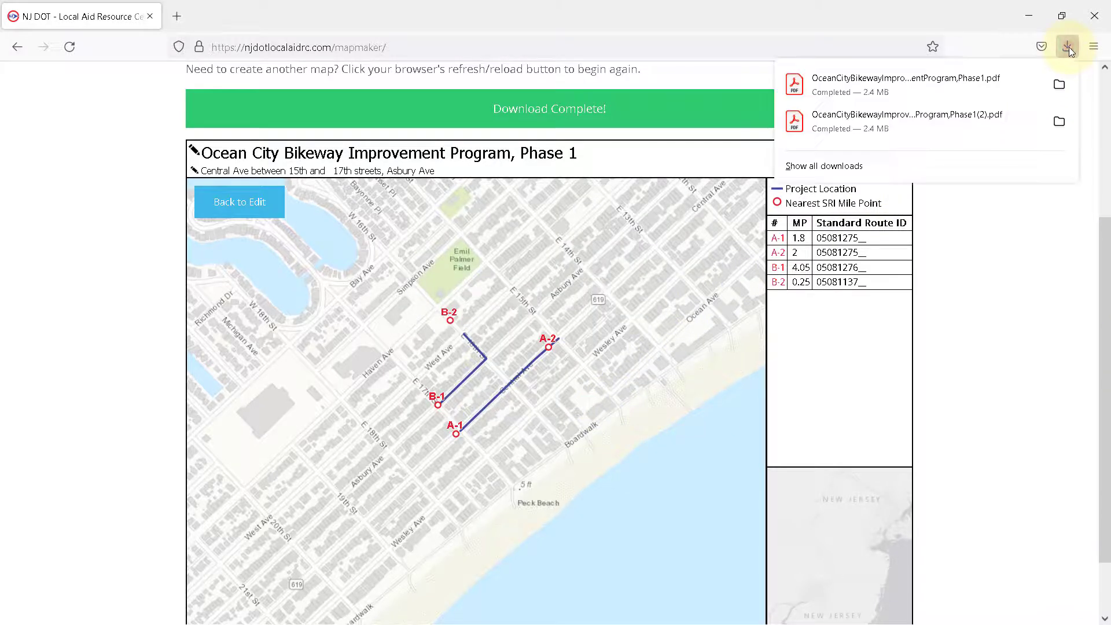
pyautogui.click(971, 82)
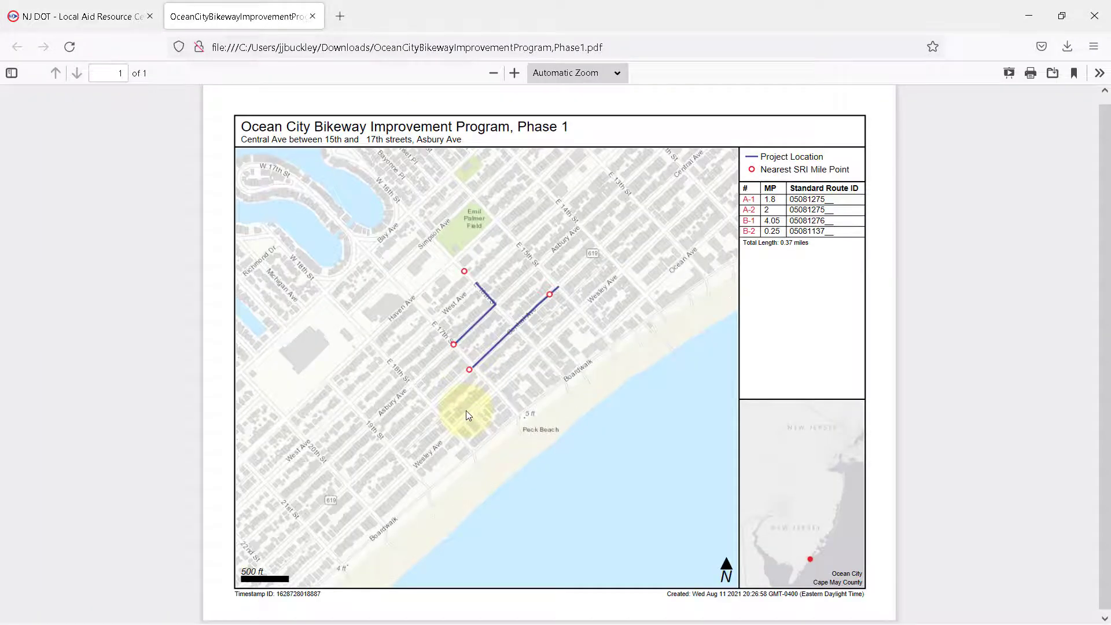
# Step: Return to the Map Maker Tool page and reload it to begin another map
pyautogui.click(97, 21)
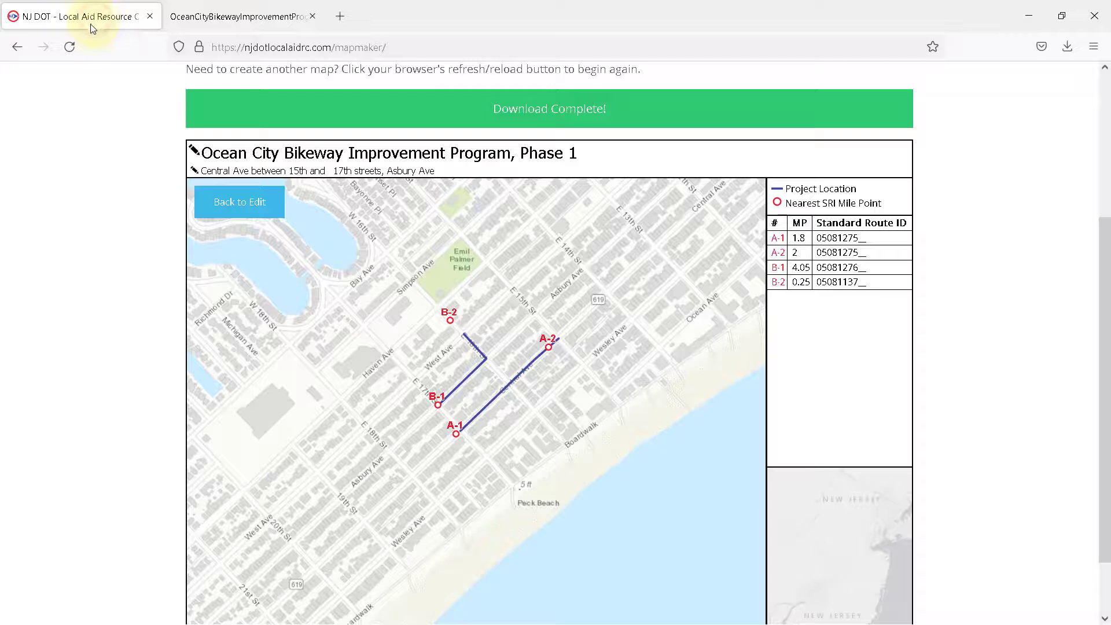
pyautogui.click(70, 47)
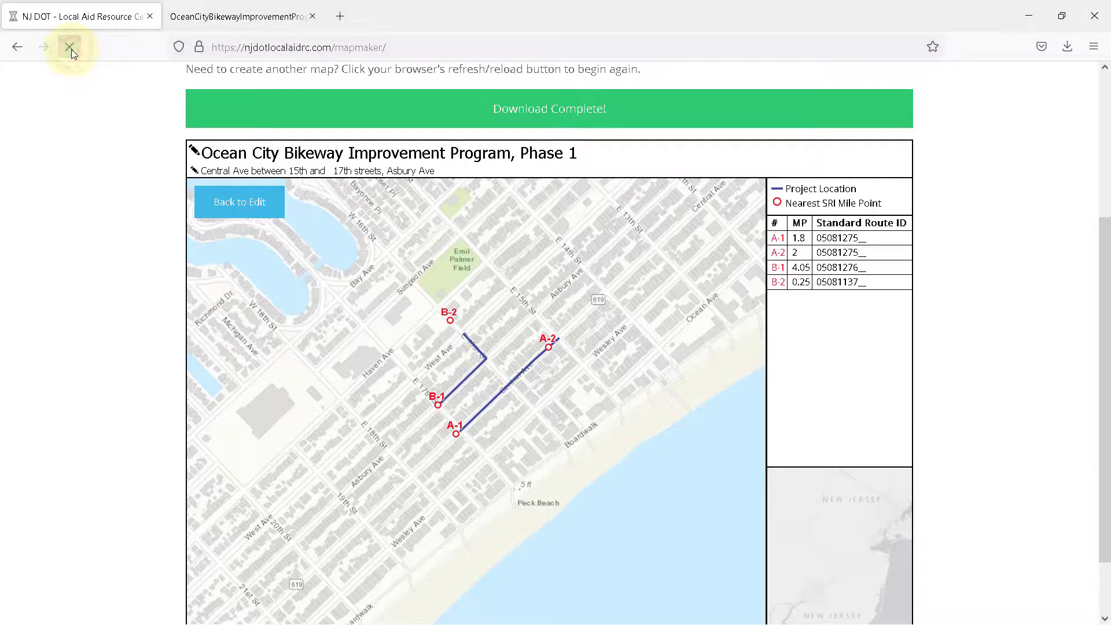